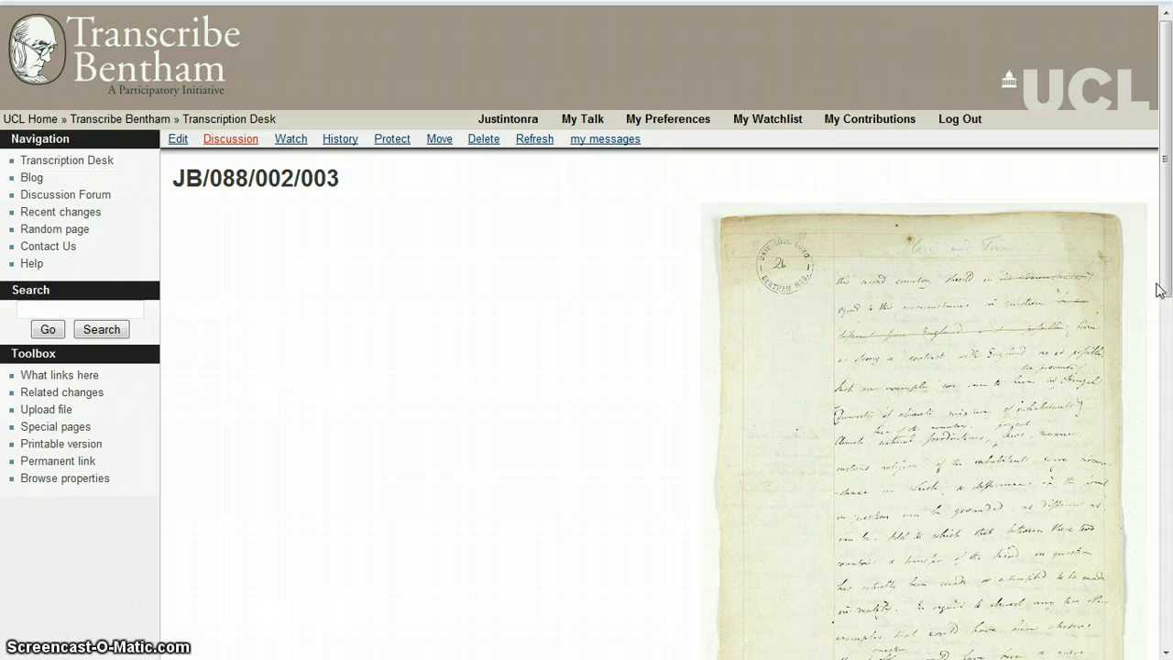
Open the manuscript page JB/088/002/003 for editing and magnify the opening lines of its image
mouse_move(1169, 240)
left_mouse_down()
mouse_move(1168, 487)
mouse_move(1168, 229)
left_mouse_up()
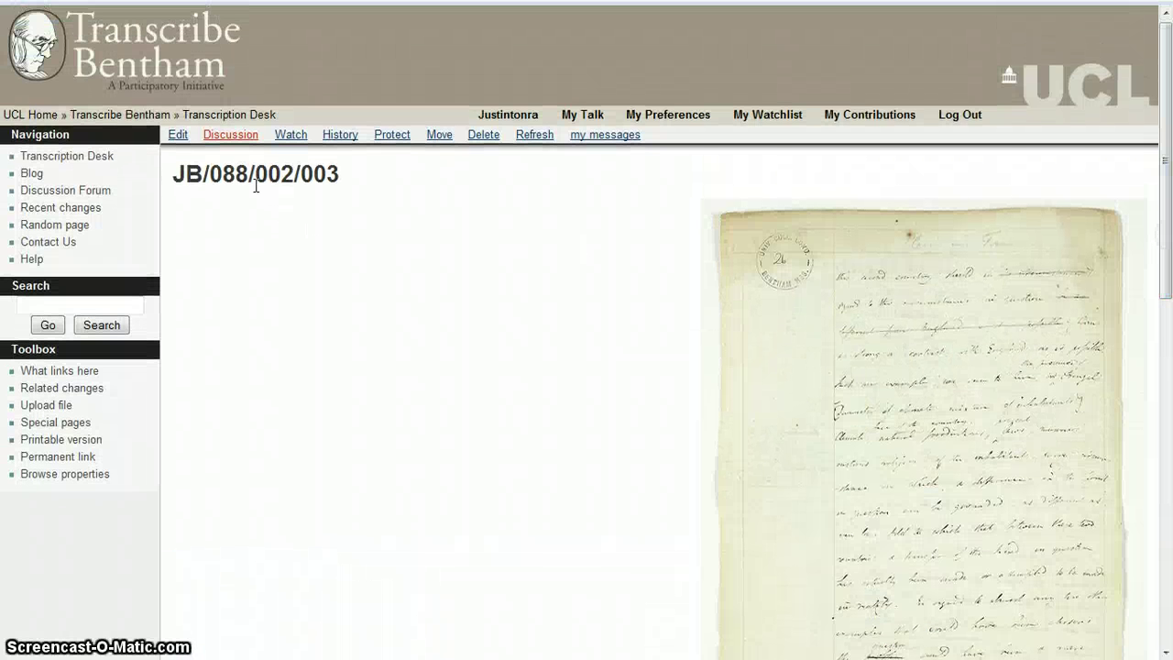
left_click(175, 135)
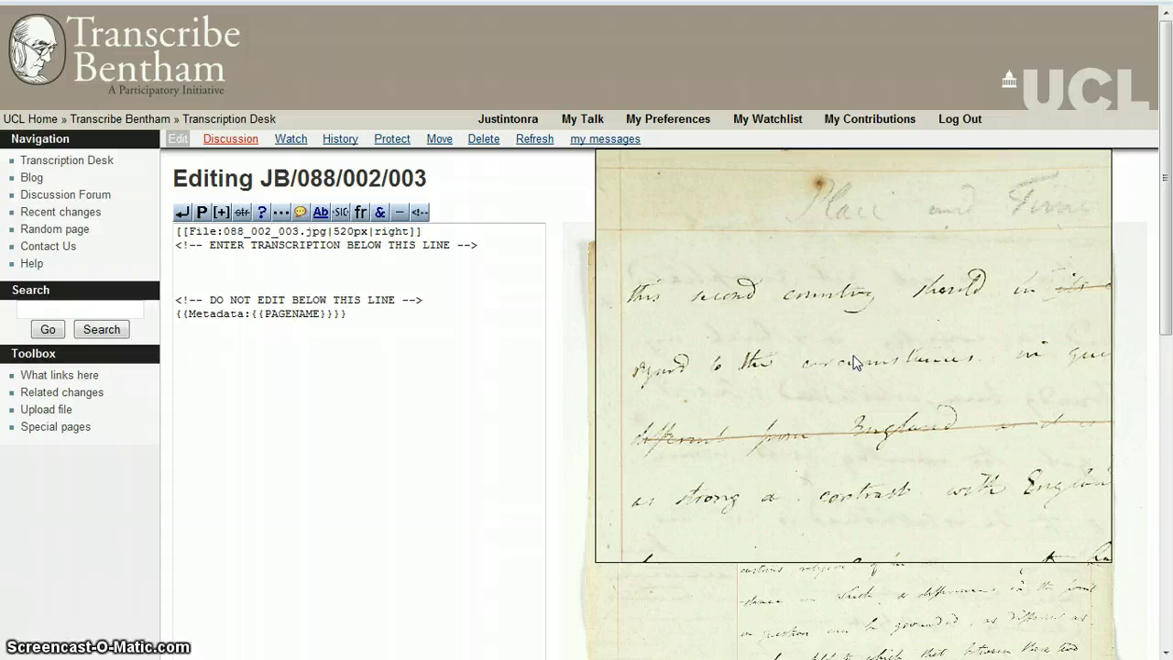
scroll(853, 363, "up", 3)
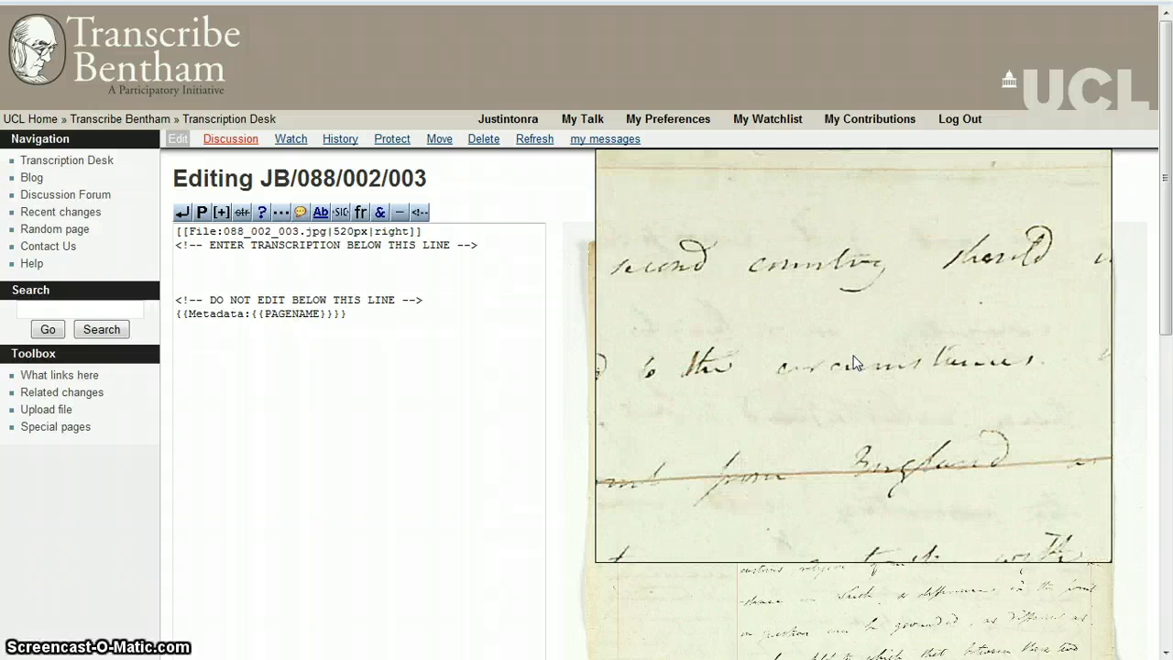
scroll(853, 363, "down", 3)
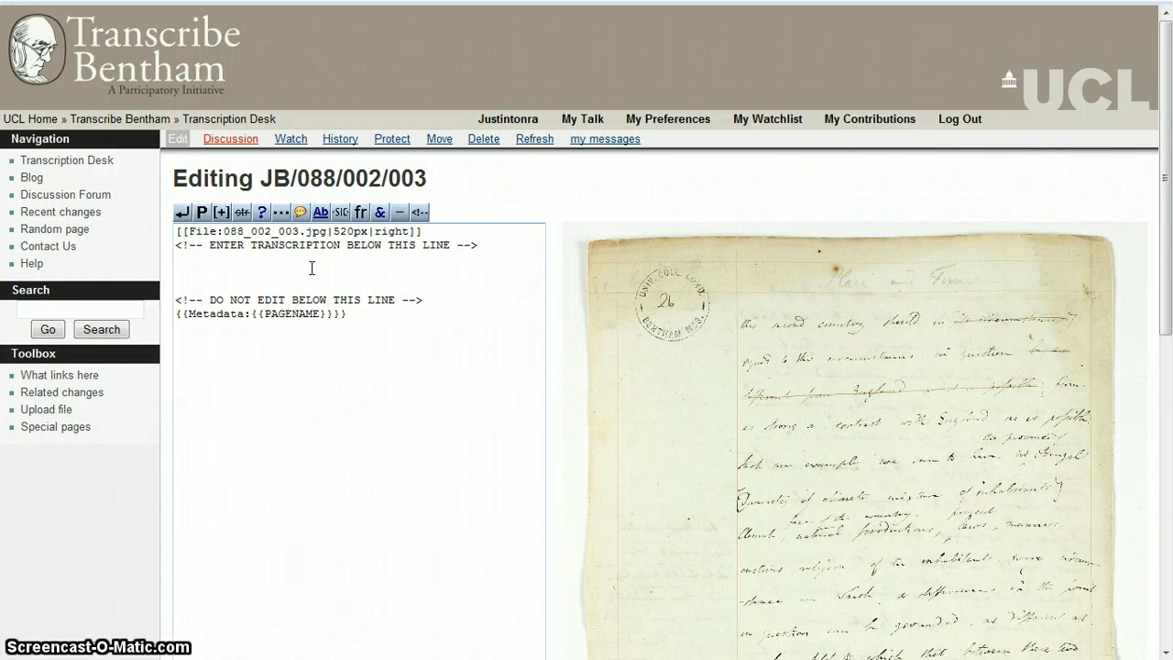
Transcribe the manuscript's first line below the transcription marker as "this second country should in its circumstances"
left_click(312, 268)
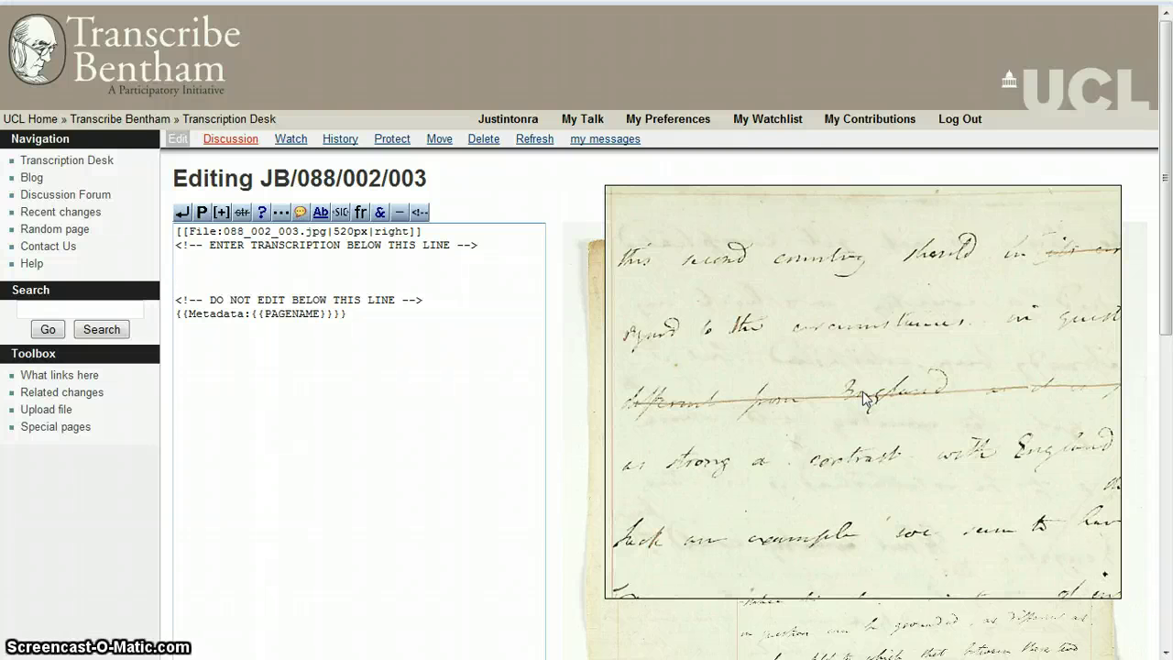
type("his")
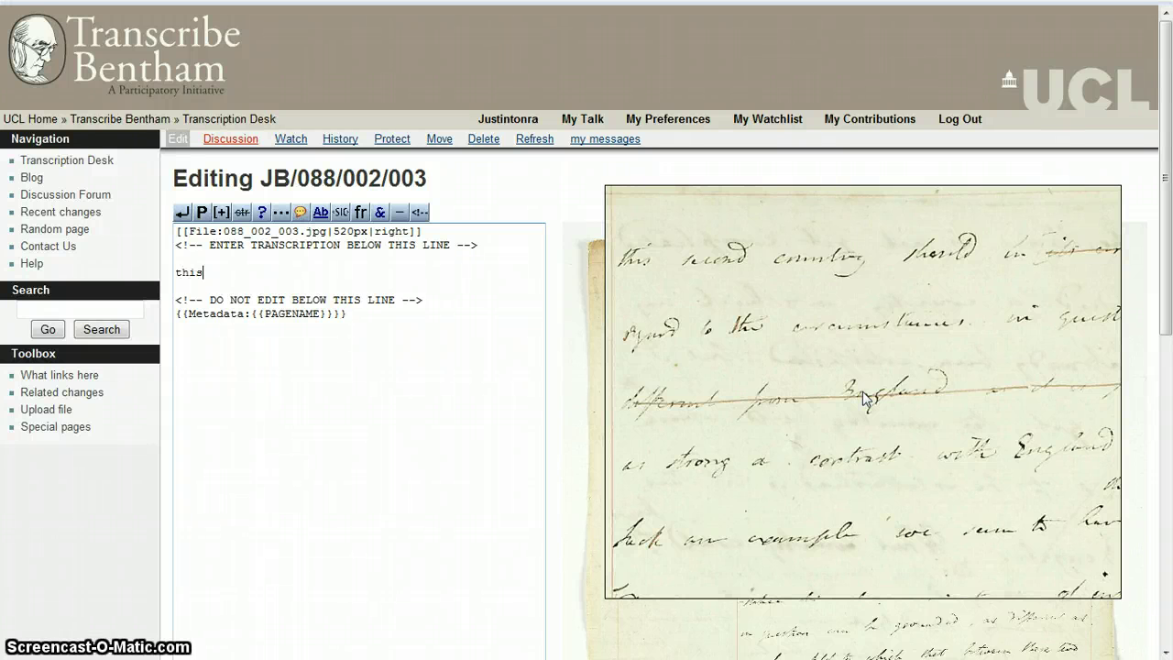
type(" second ")
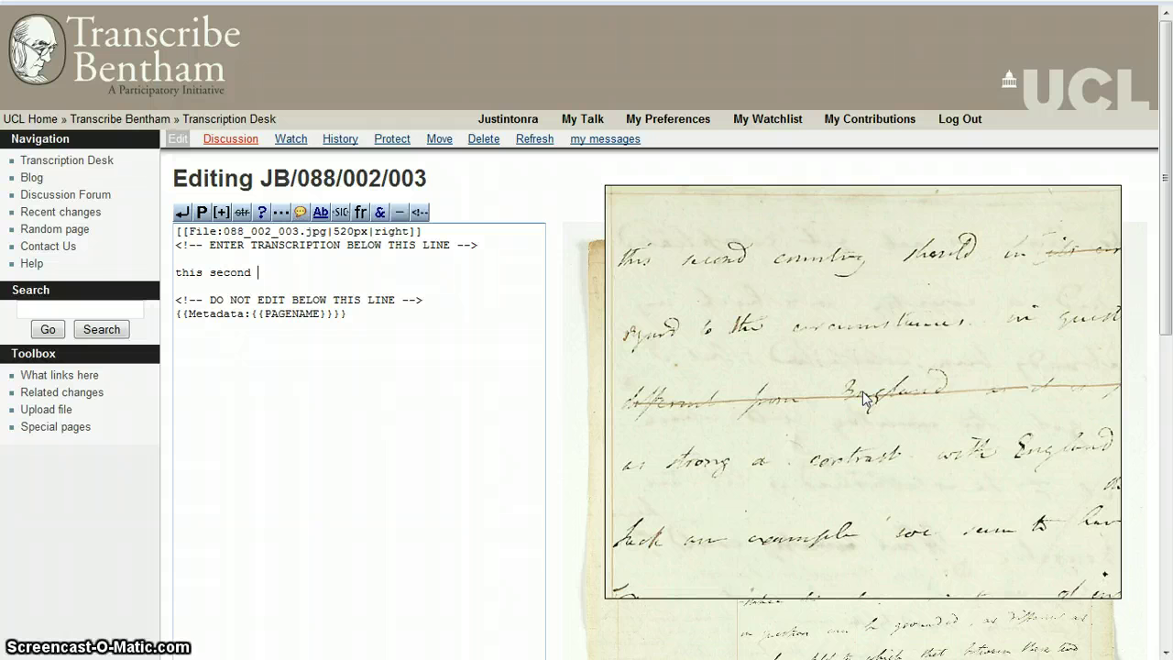
type("country s")
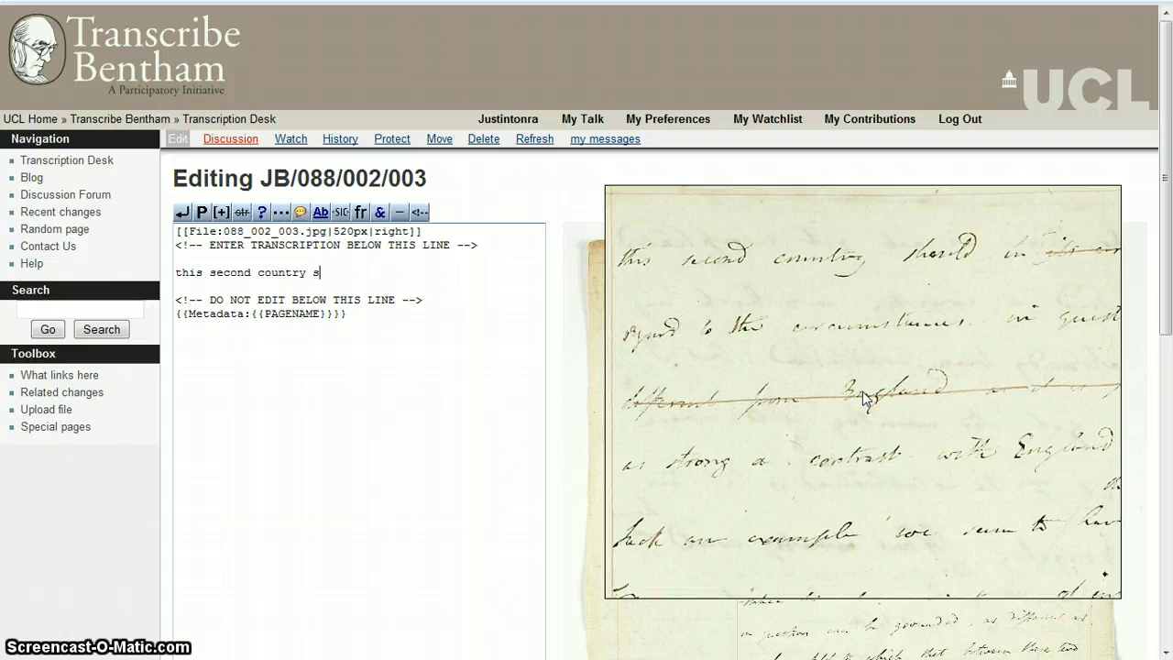
type("hould in")
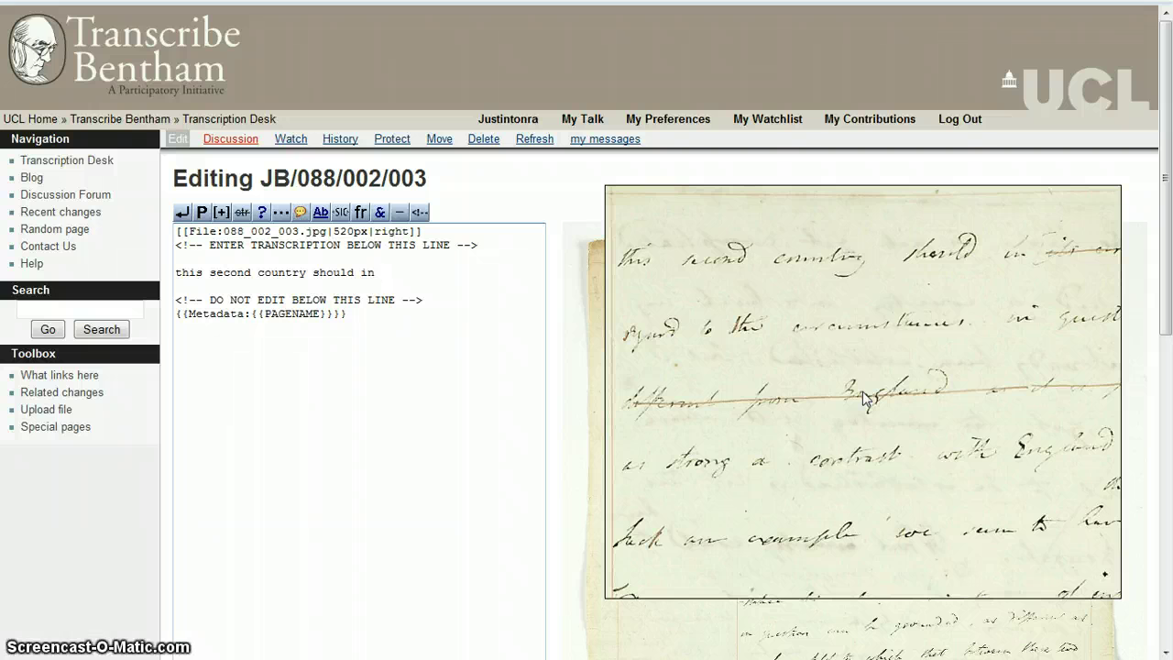
type(" it ")
type("c")
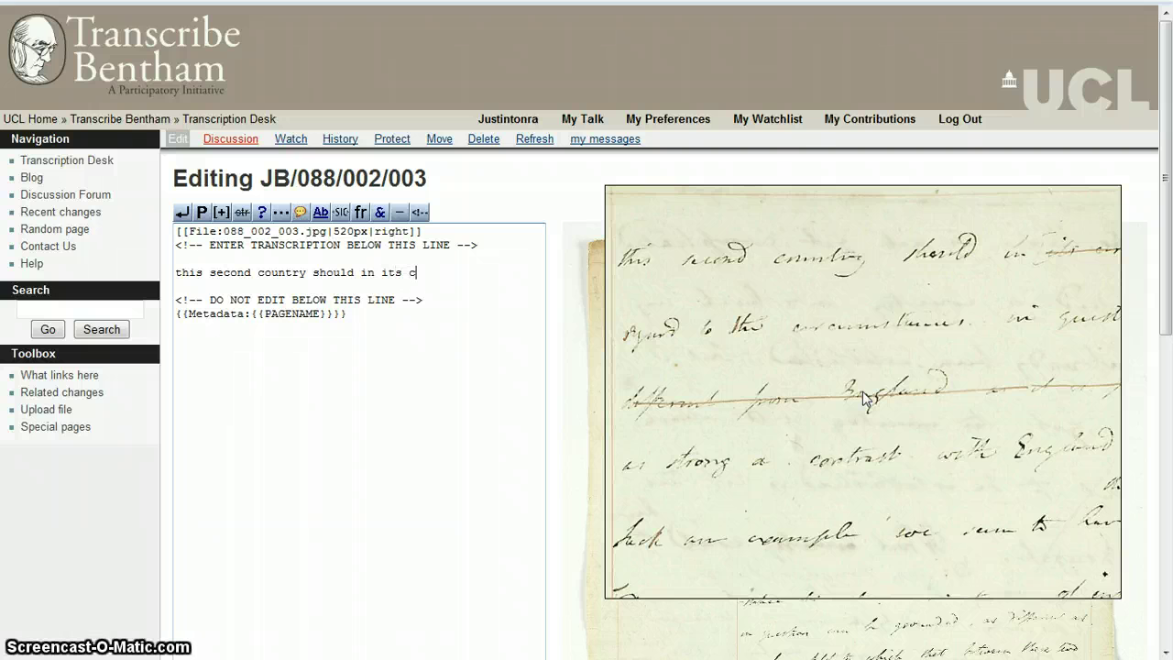
type("ircumsy")
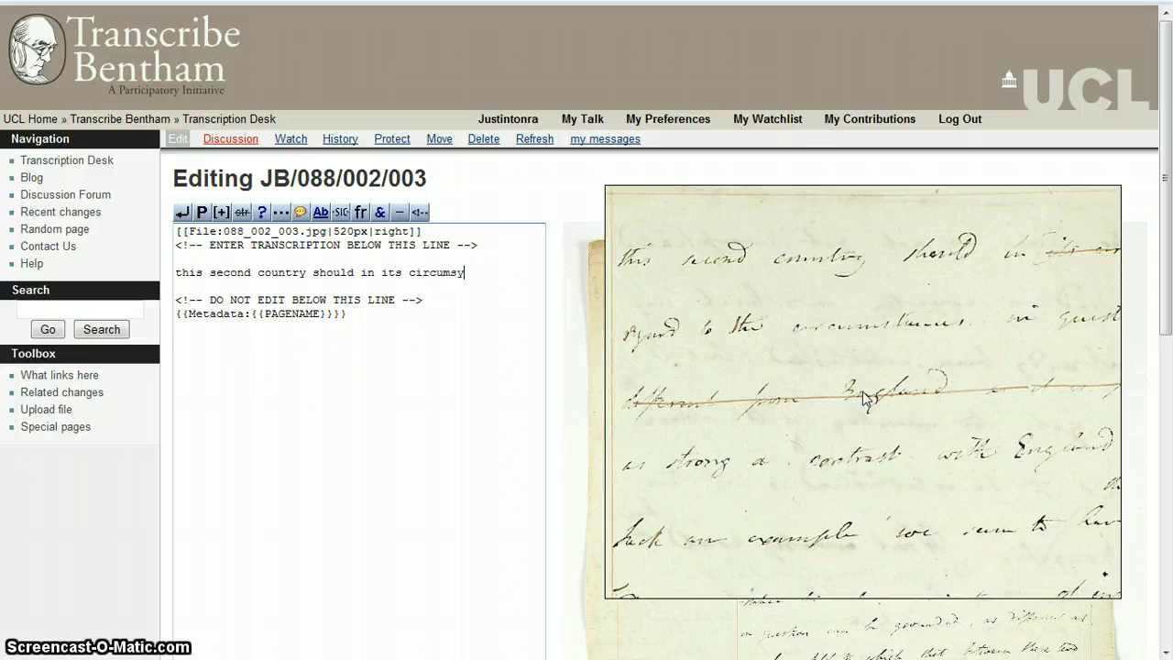
key("BackSpace")
type("tances")
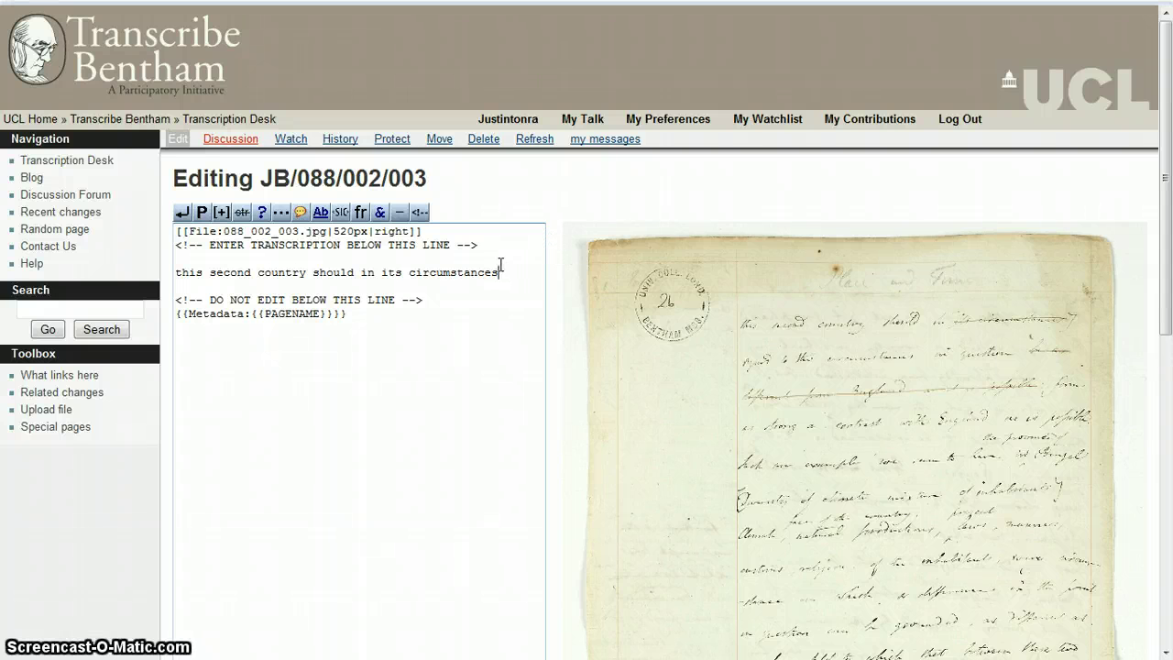
Add a line break tag at the end of the first line and enclose "its circumstances" in square brackets
left_click(183, 216)
left_click(381, 272)
type("[")
left_click(507, 276)
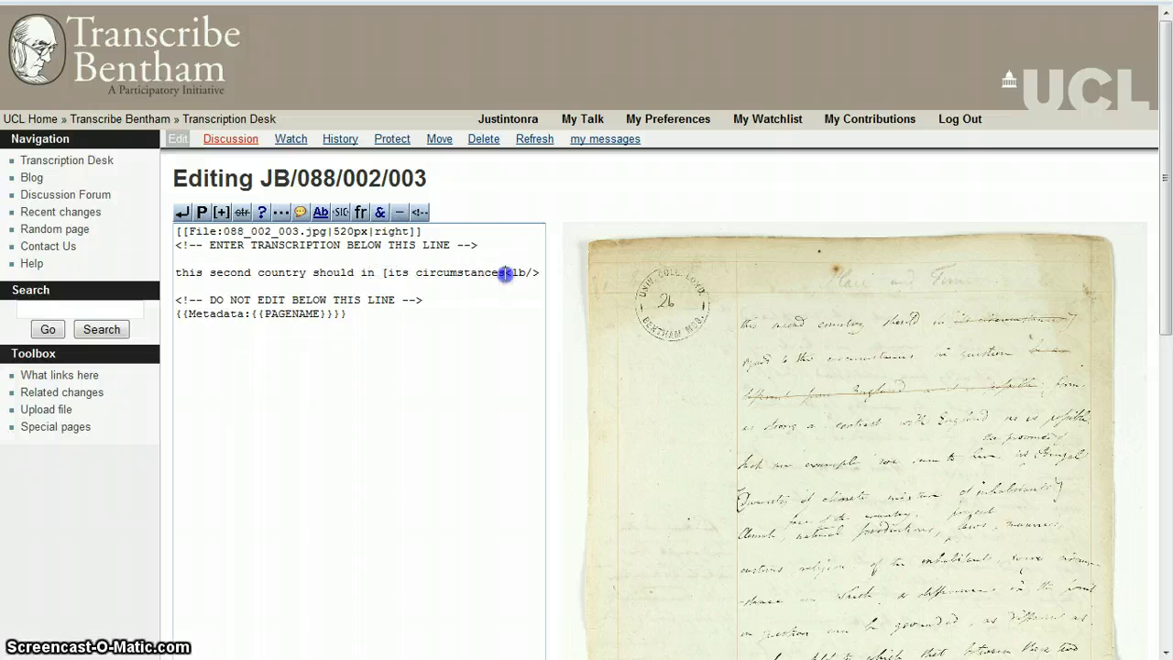
type("]")
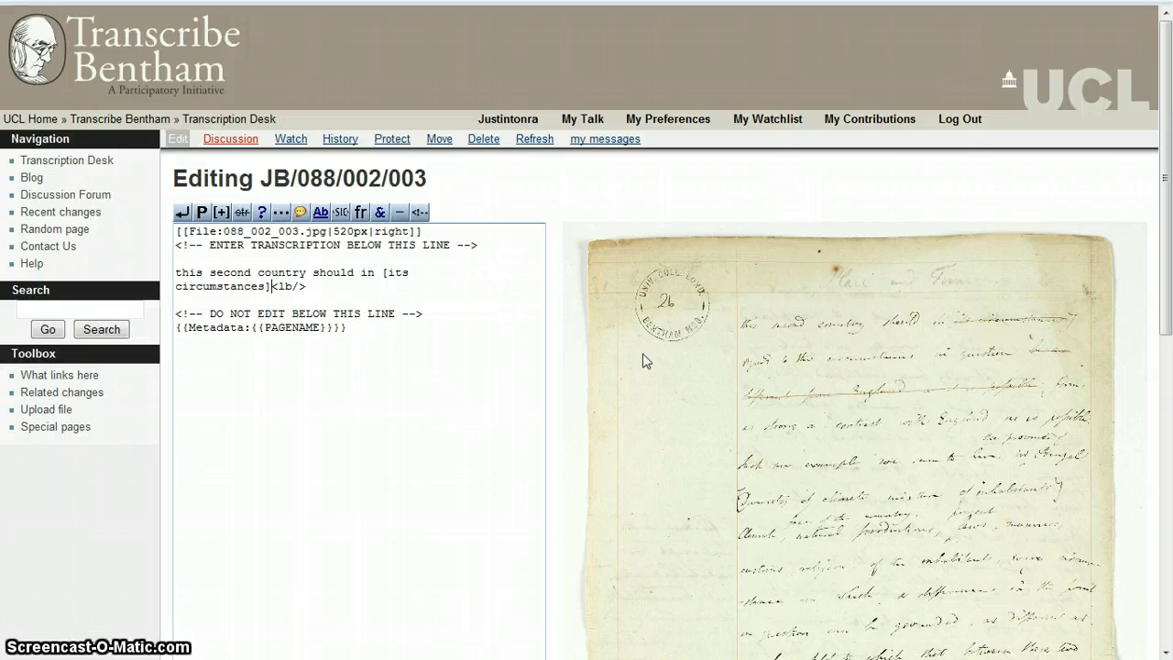
Check the crossed-out words in the manuscript's first line and mark "its circumstances" inside the brackets as a deletion
mouse_move(968, 325)
scroll(998, 321, "up", 2)
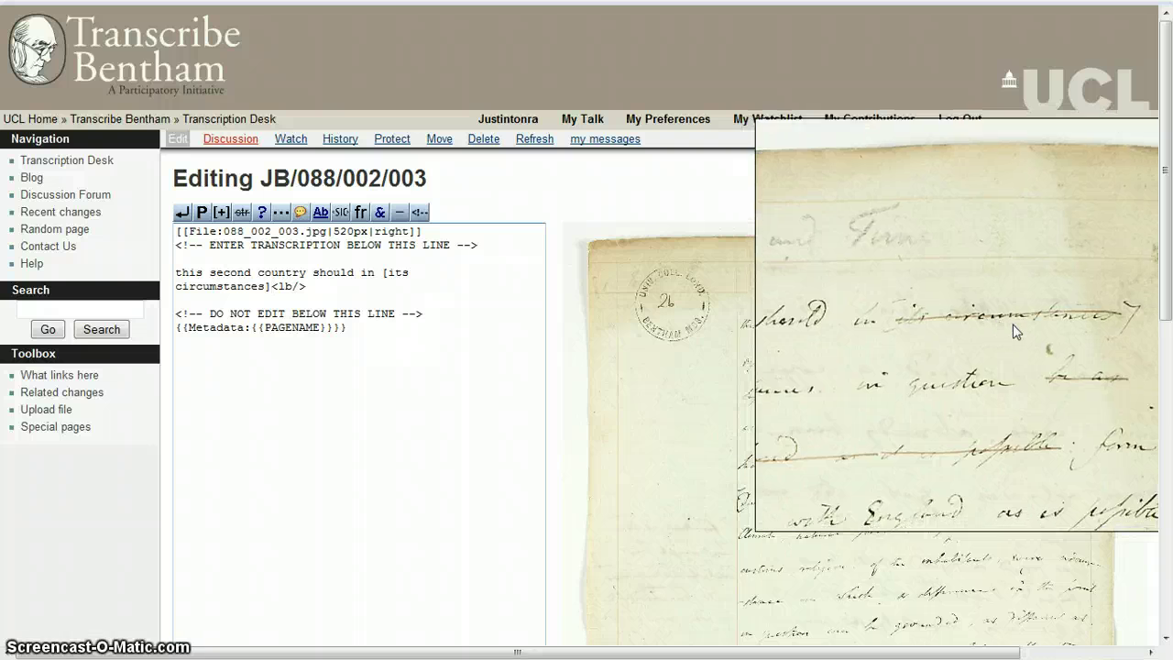
scroll(1020, 332, "down", 3)
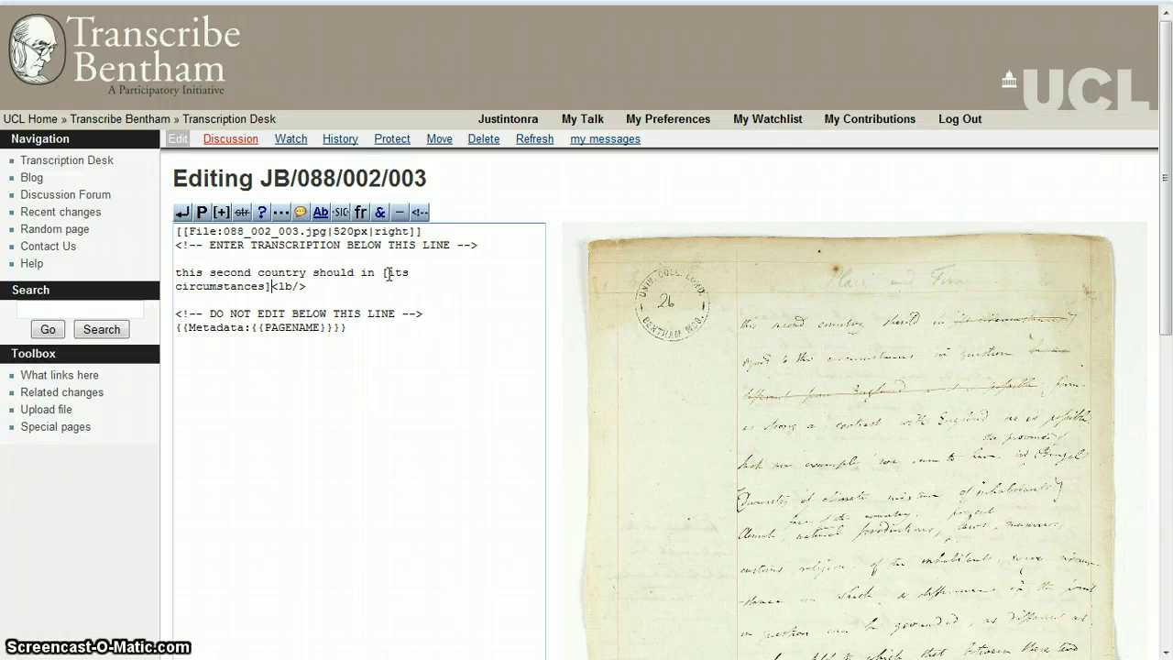
left_click_drag(389, 273, 267, 287)
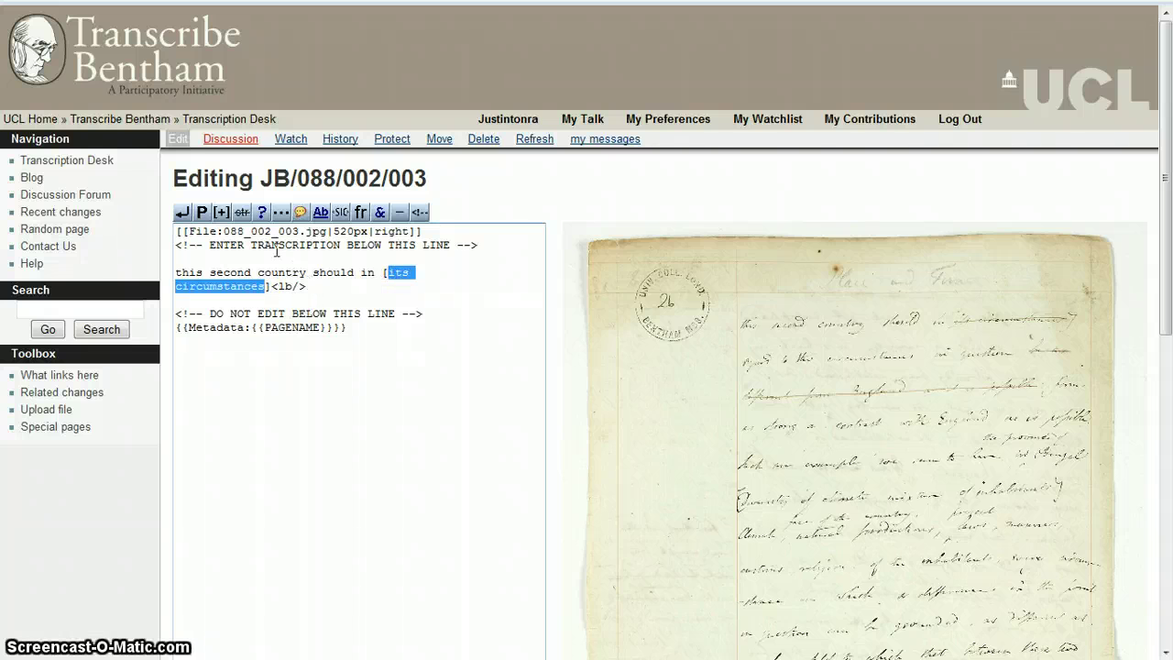
left_click(243, 215)
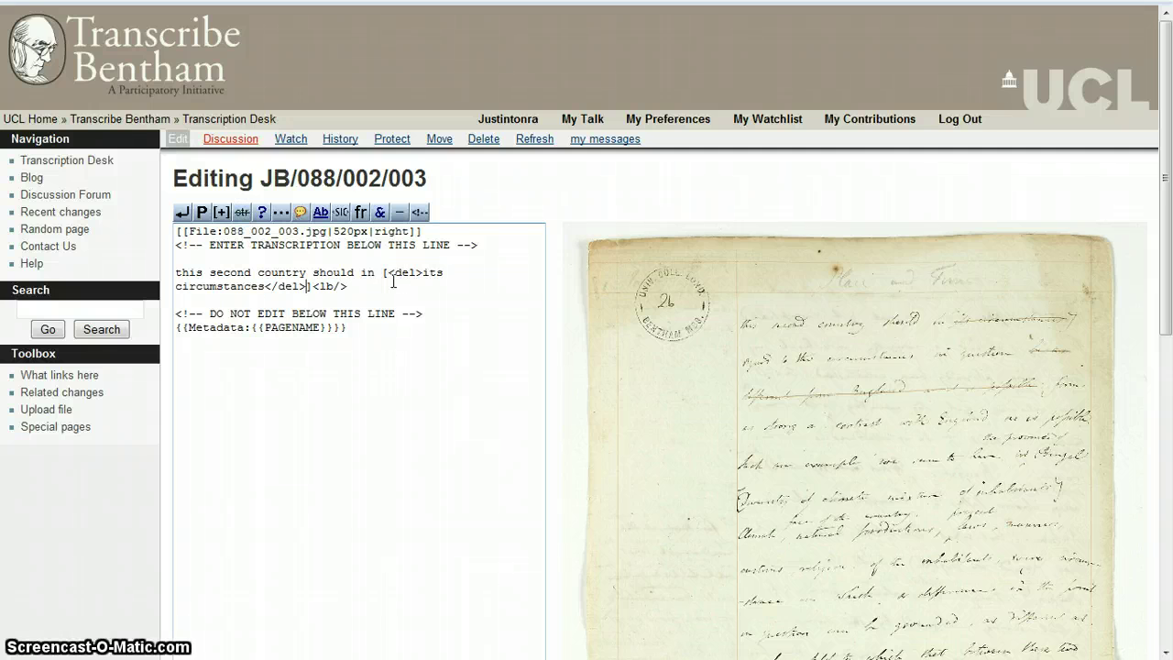
left_click(307, 286)
Transcribe the second line as "regard to the circumstances in question be as", ending with a line break tag
left_click(363, 287)
key("Return")
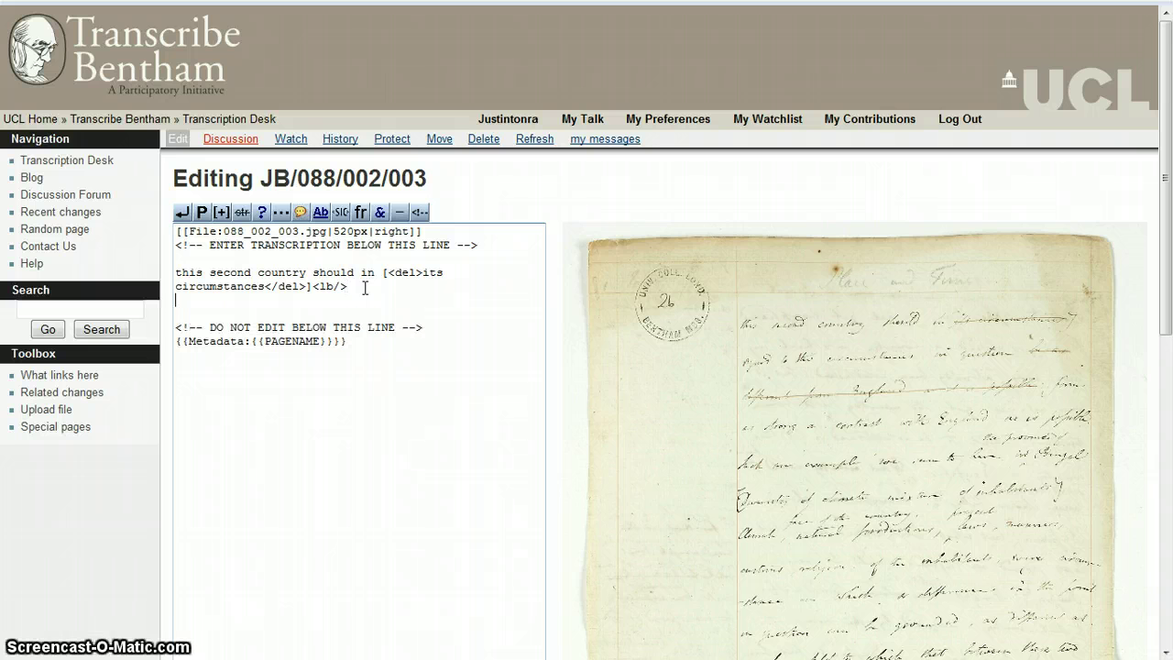
type("regard")
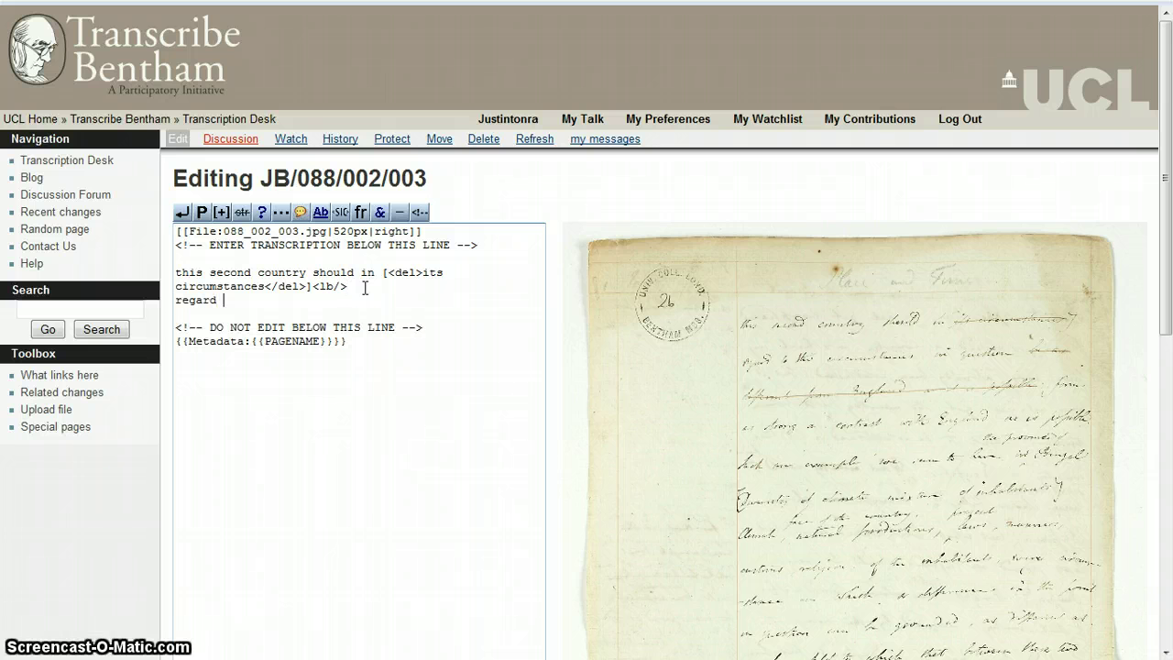
type(" to t")
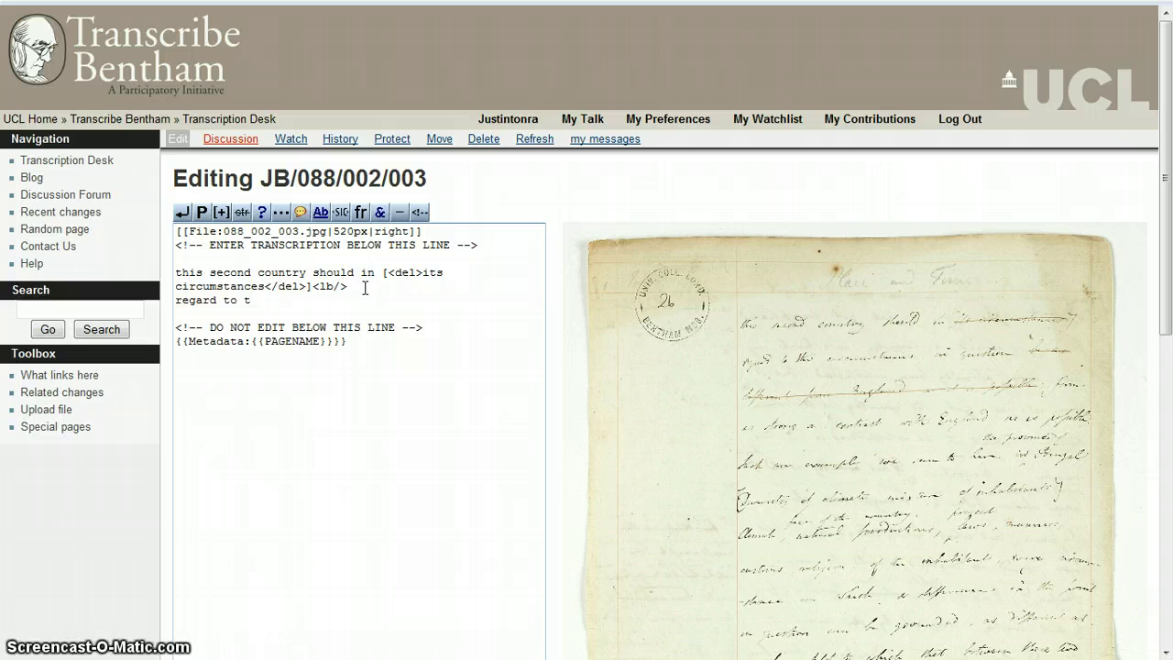
type("he circum")
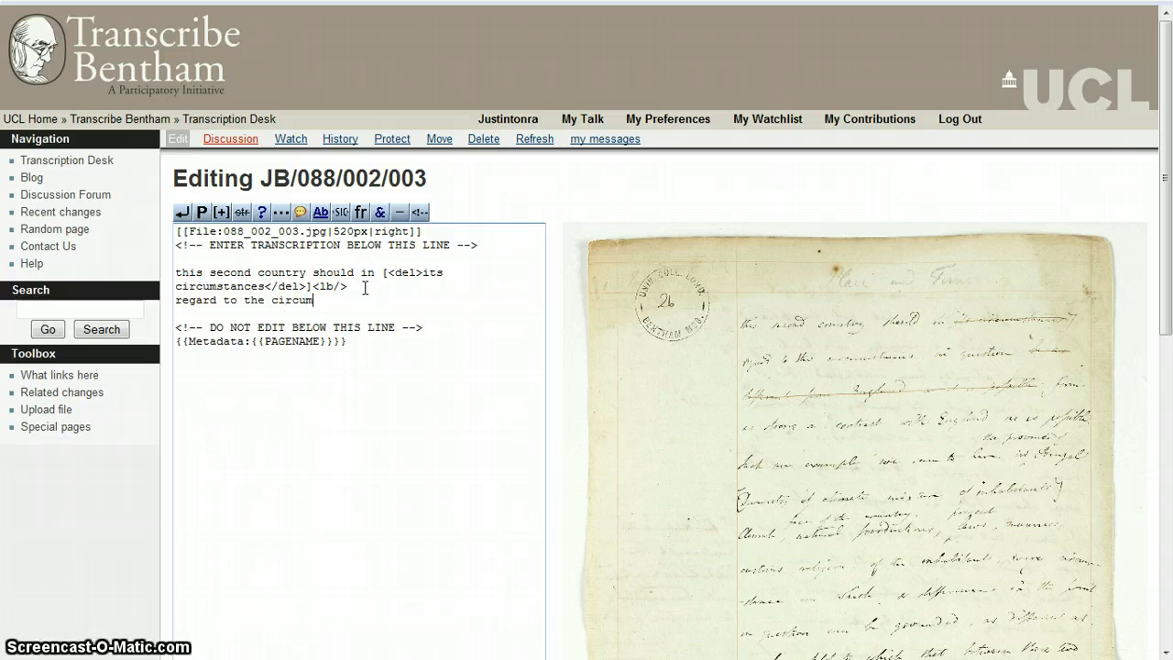
type("stances")
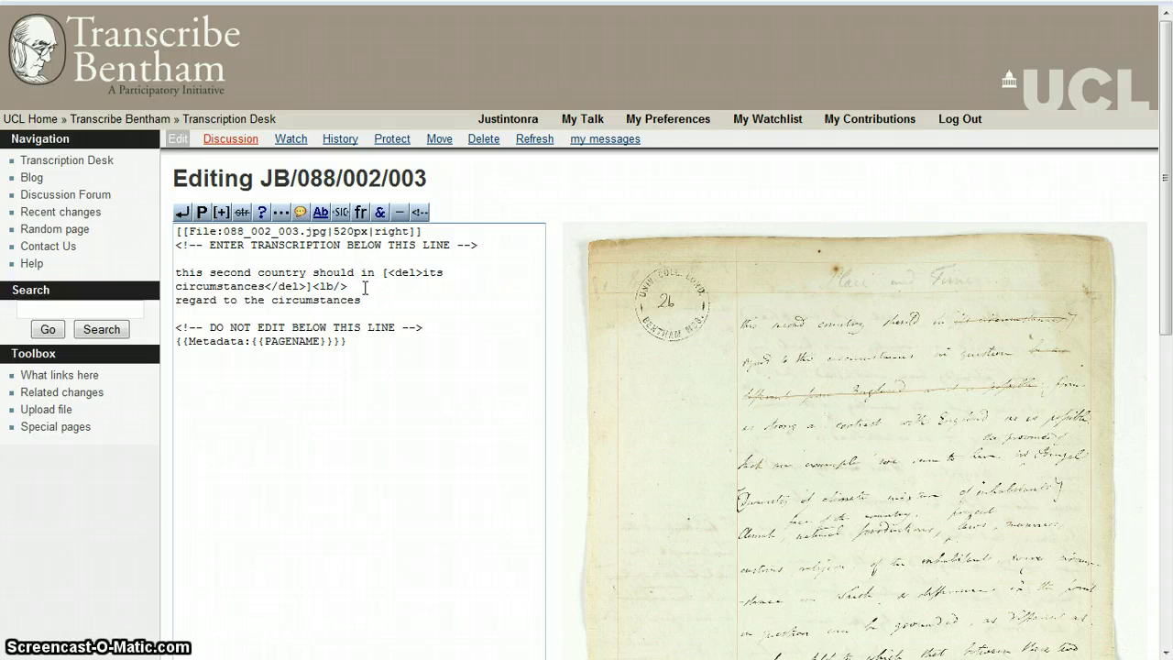
type(" in ques")
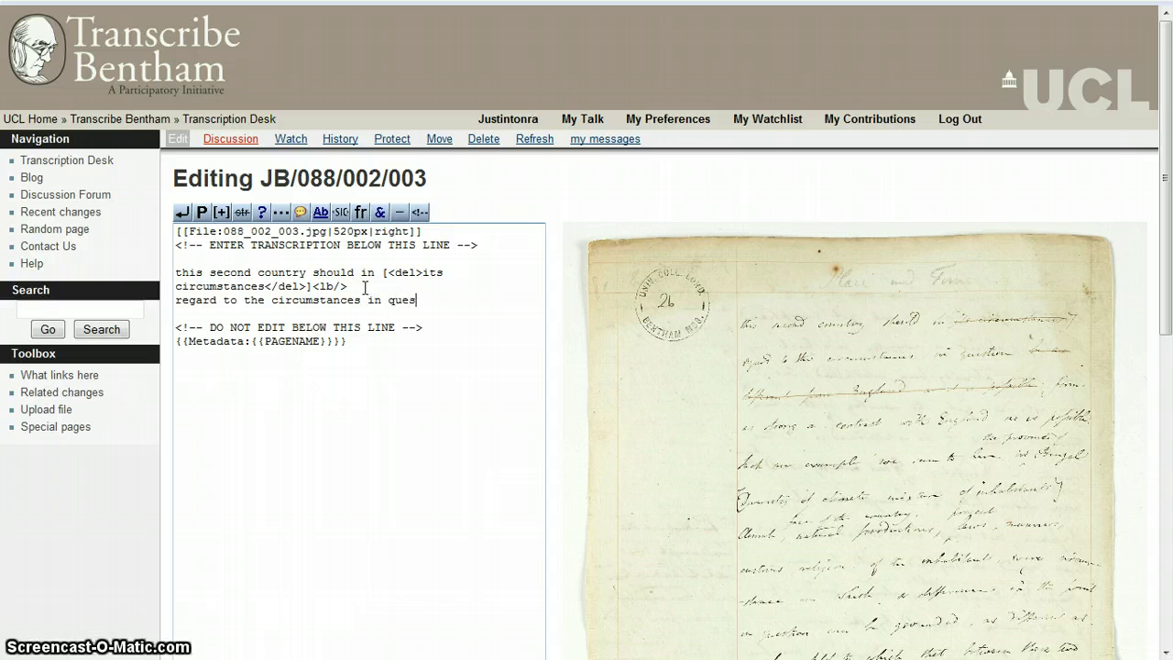
type("tion")
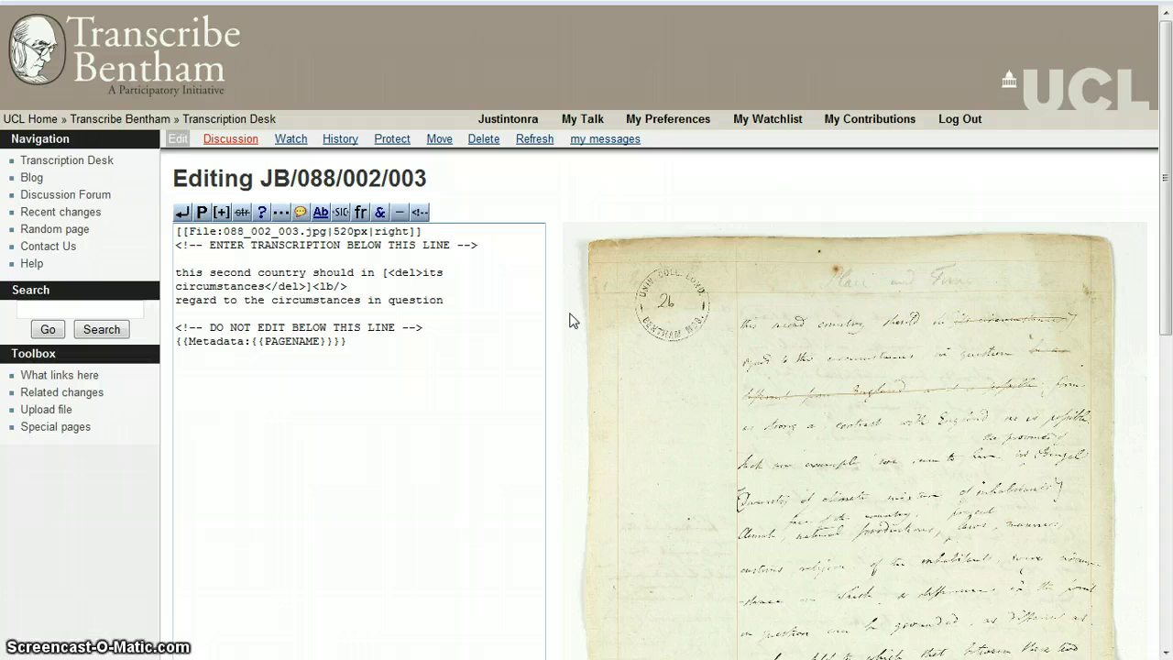
mouse_move(860, 385)
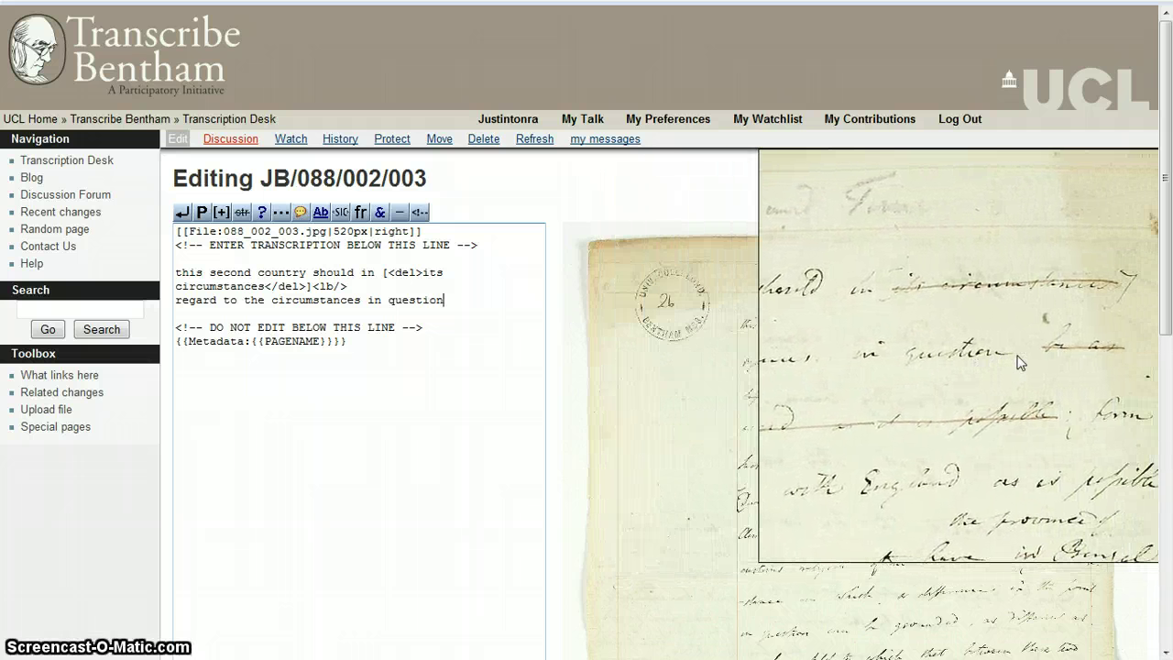
type("be as")
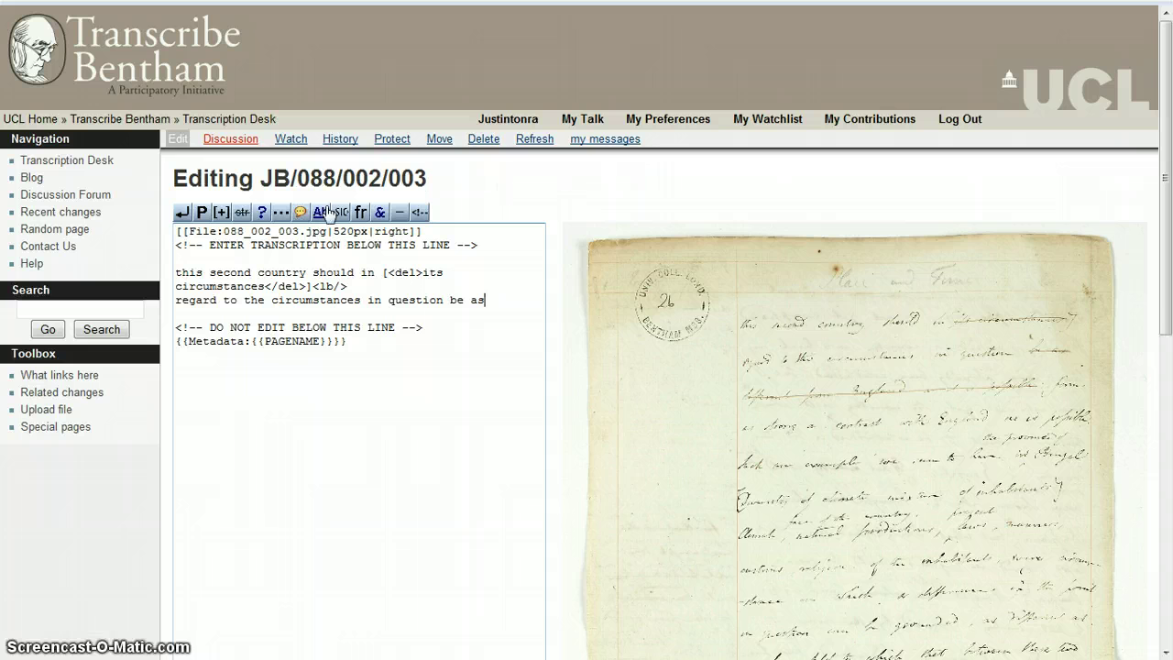
left_click(182, 213)
key("Return")
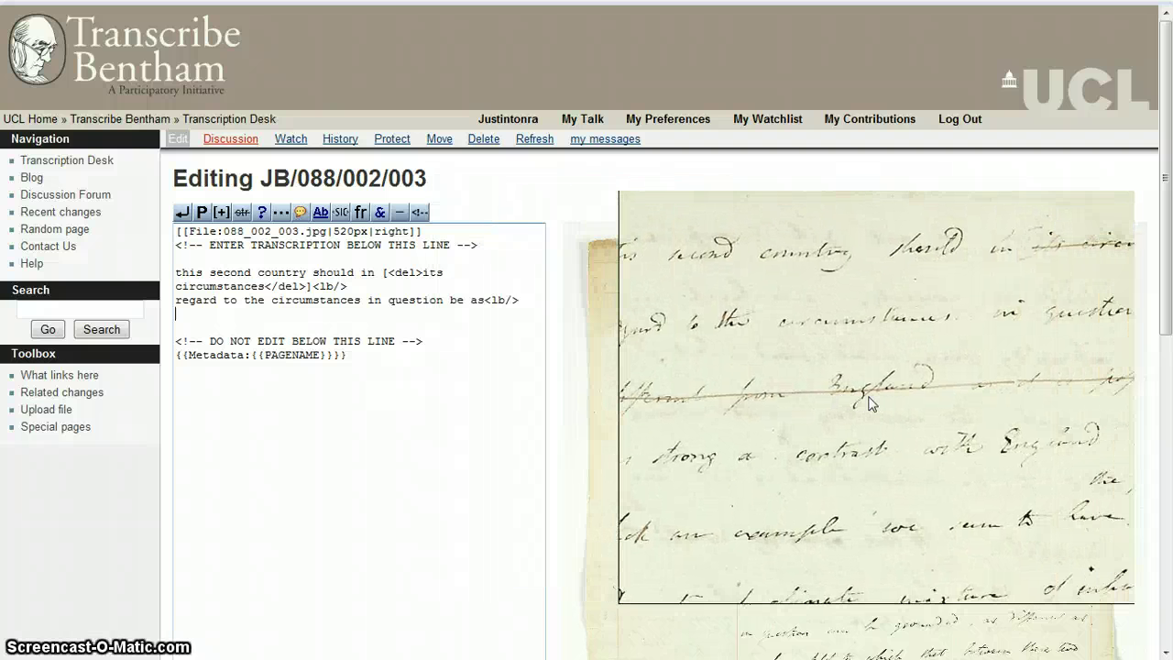
Transcribe the third line as "different from England as it is possible form", ending with a line break tag
type("different ")
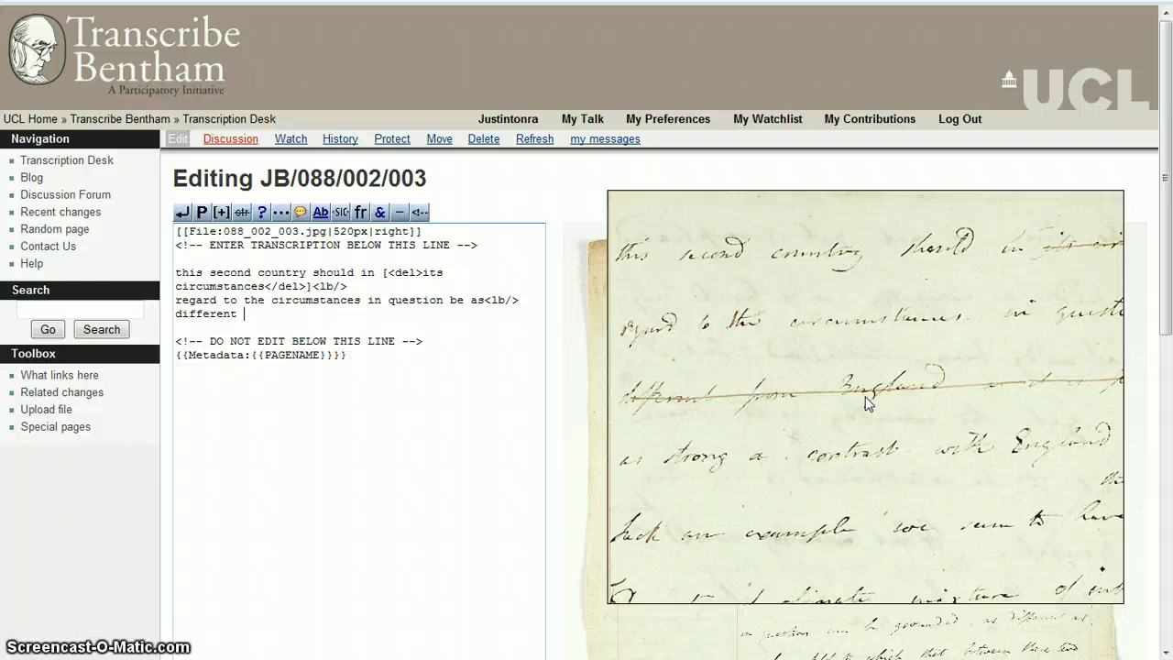
type("from Engla")
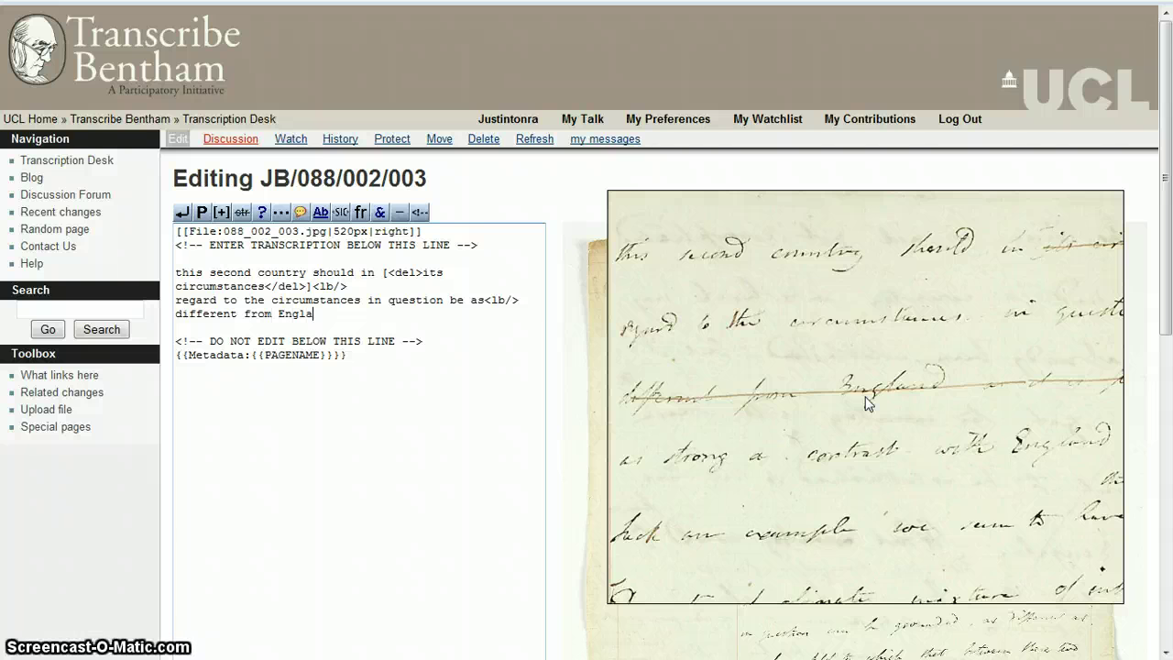
type("nd as ")
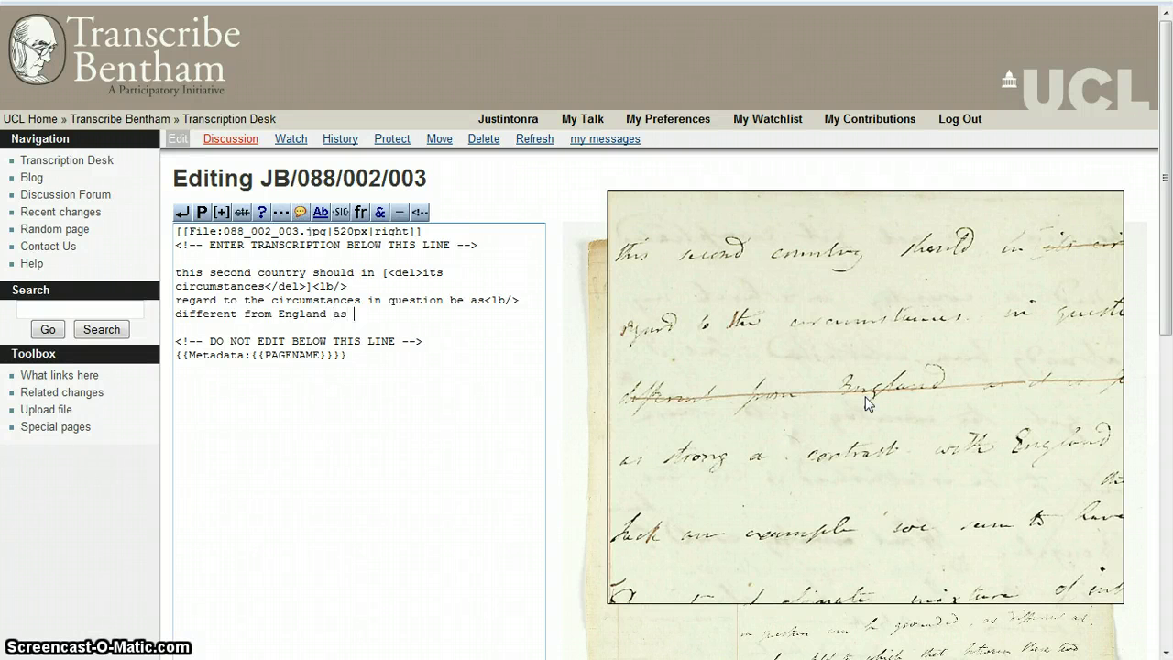
type("it is possible form")
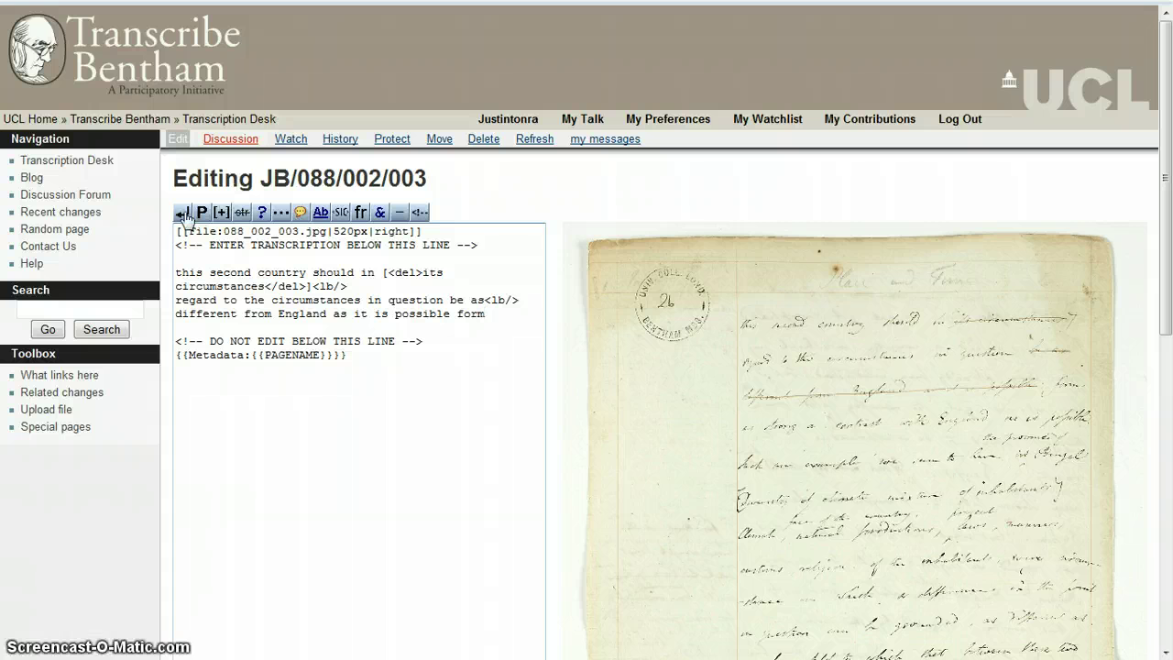
left_click(183, 213)
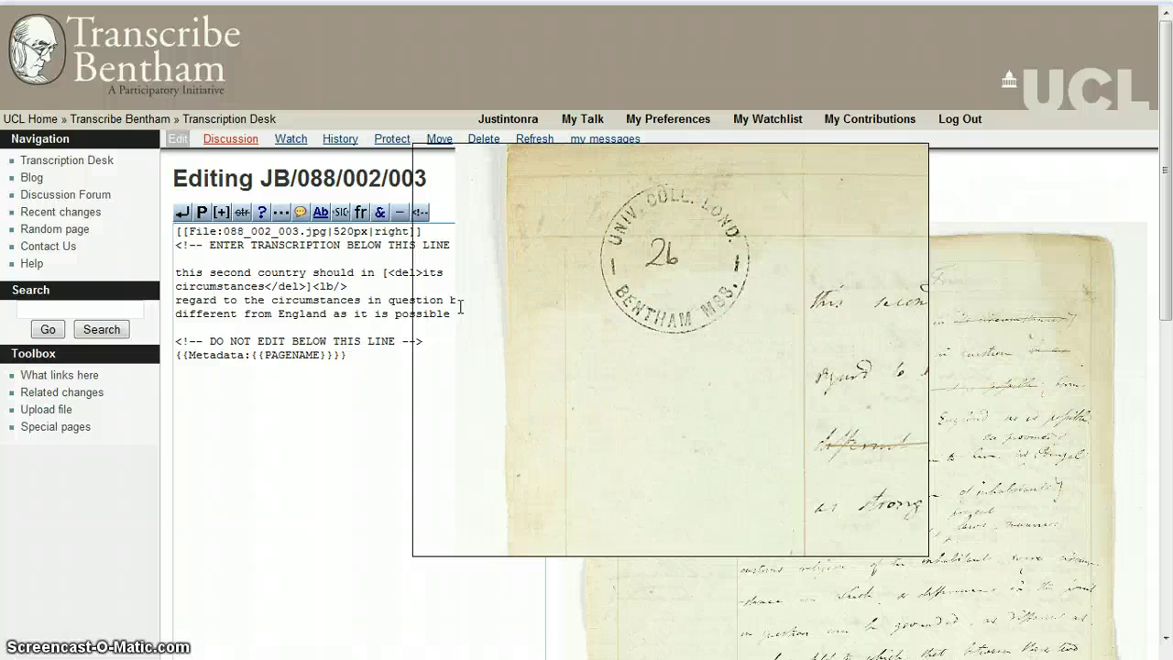
Mark the passage from "be as" through "different from England as it is possible" as a deletion spanning both lines
left_click_drag(450, 300, 450, 314)
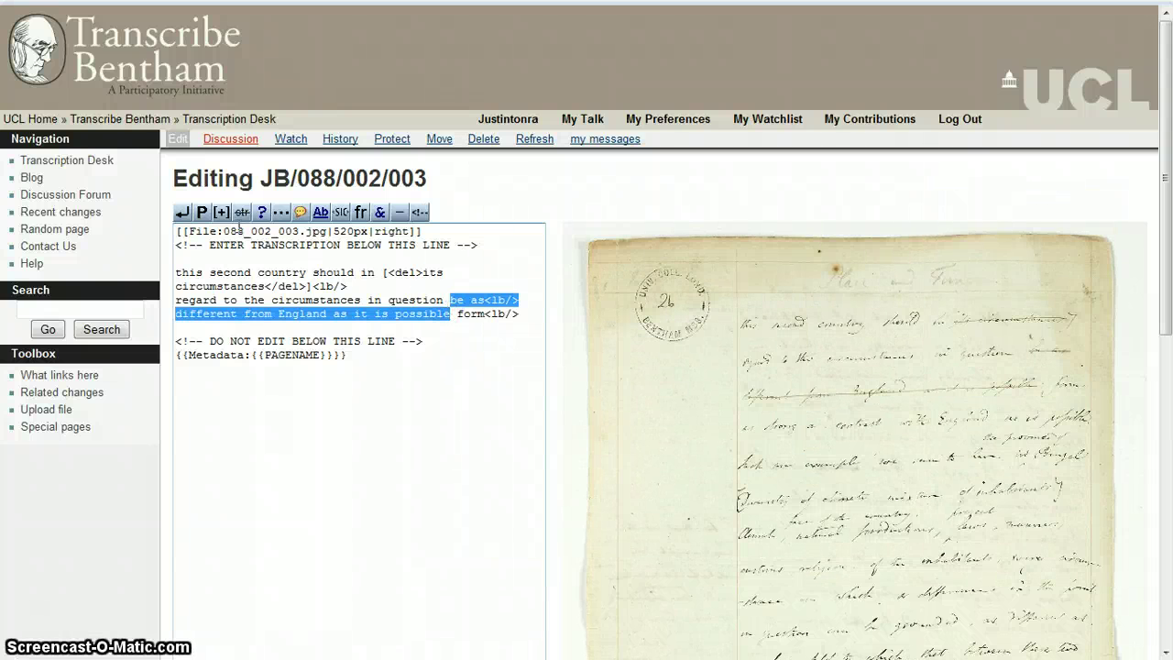
left_click(242, 213)
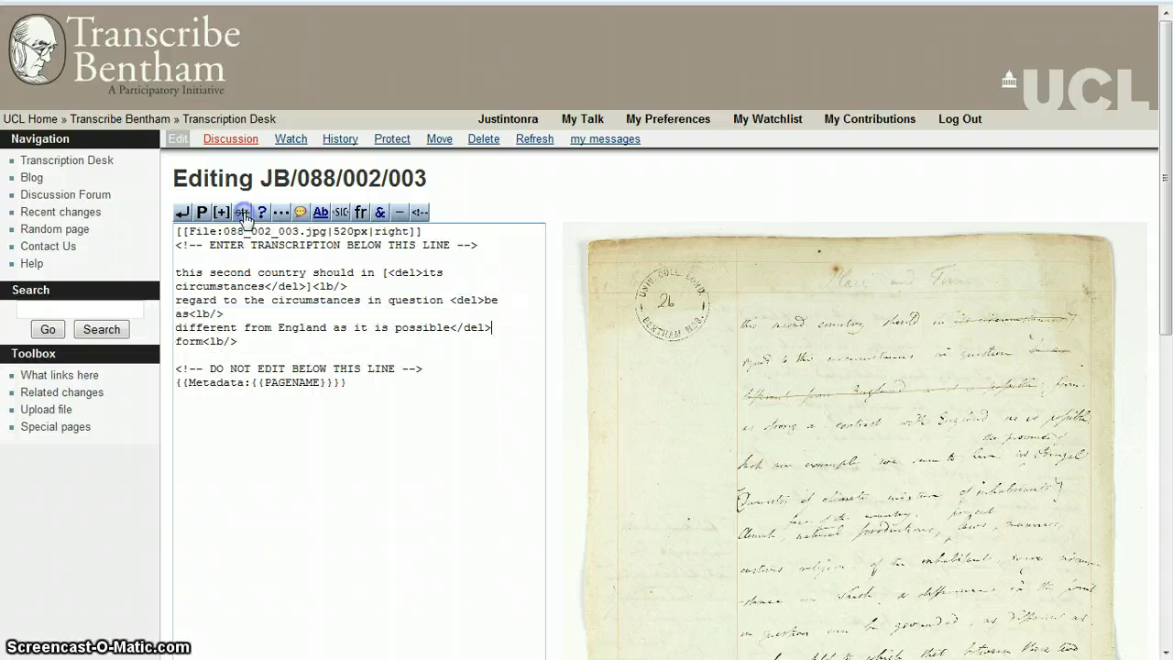
Transcribe the fourth line as "as strong a contrast with England as is possible.", ending with a line break tag
left_click(365, 343)
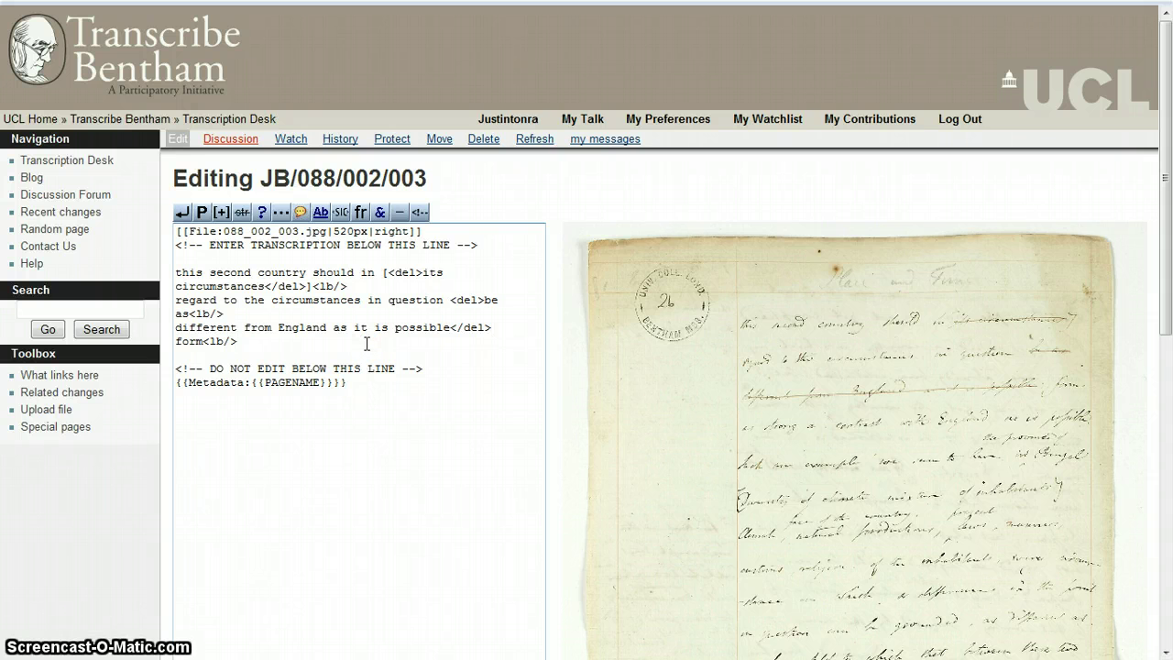
type("as strong a contrast with England as is possible.<lb/>")
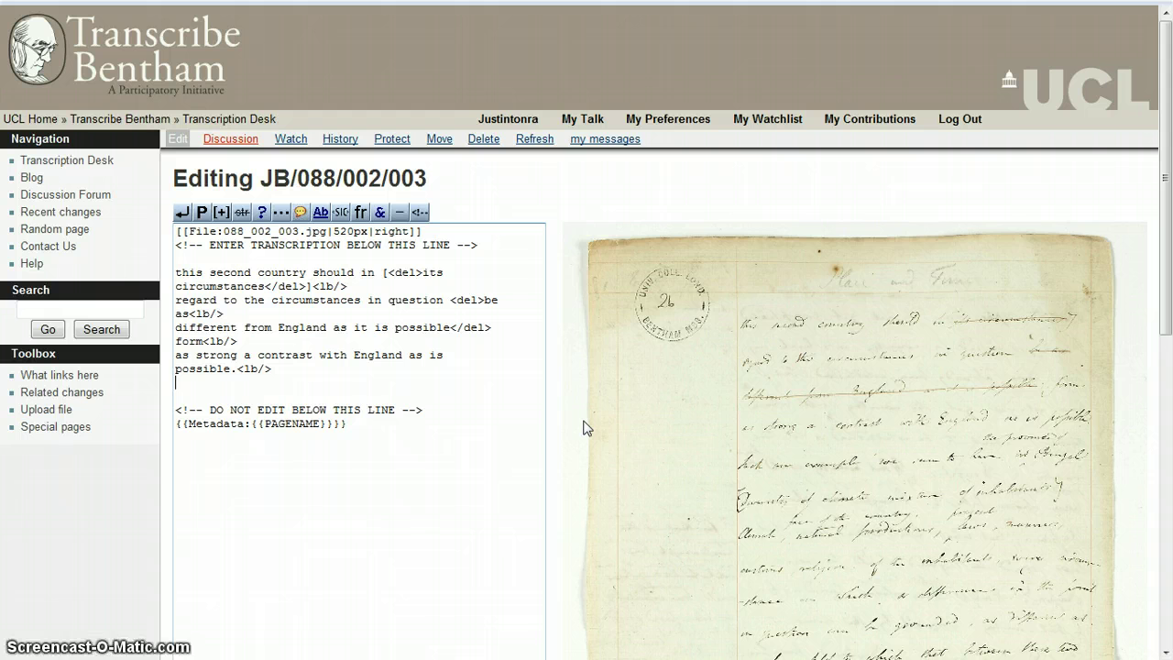
Transcribe the fifth line as "Such an example we seem to have the promise of in Bengal", ending with a line break tag
left_click(783, 444)
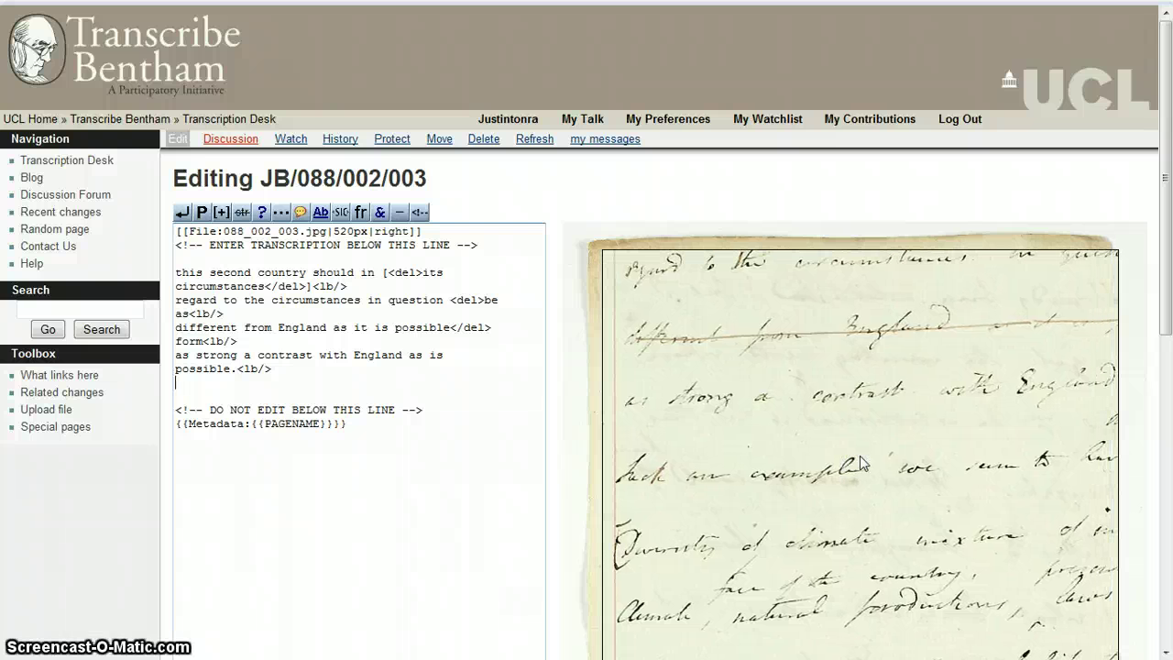
type("Such a")
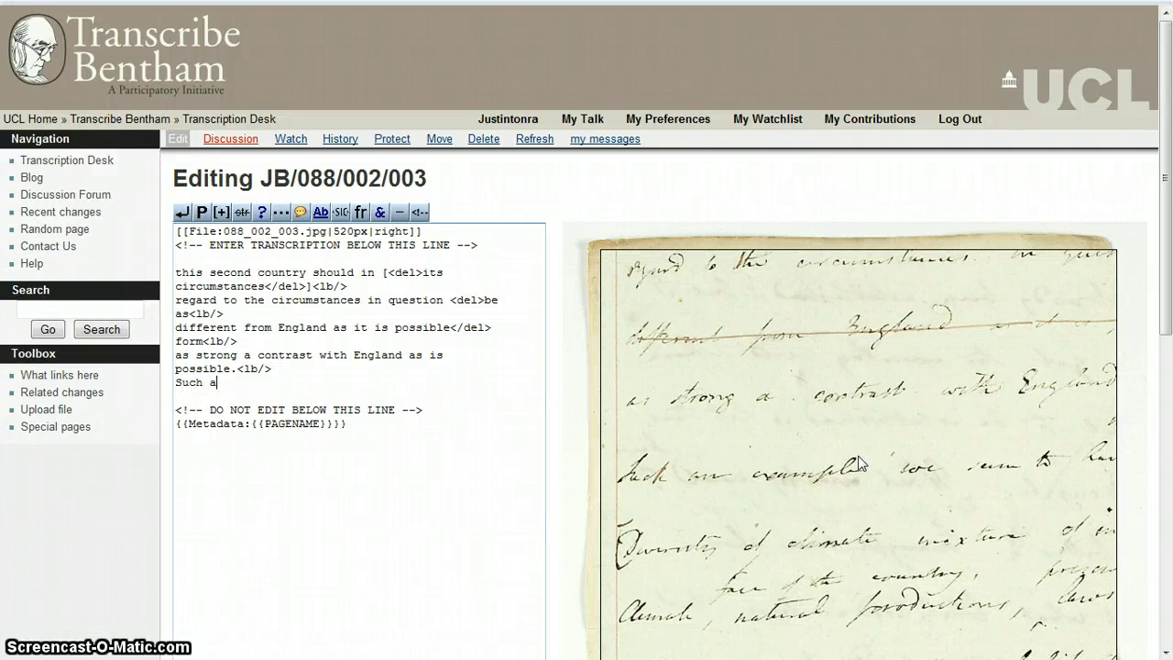
type("n example we seem to have")
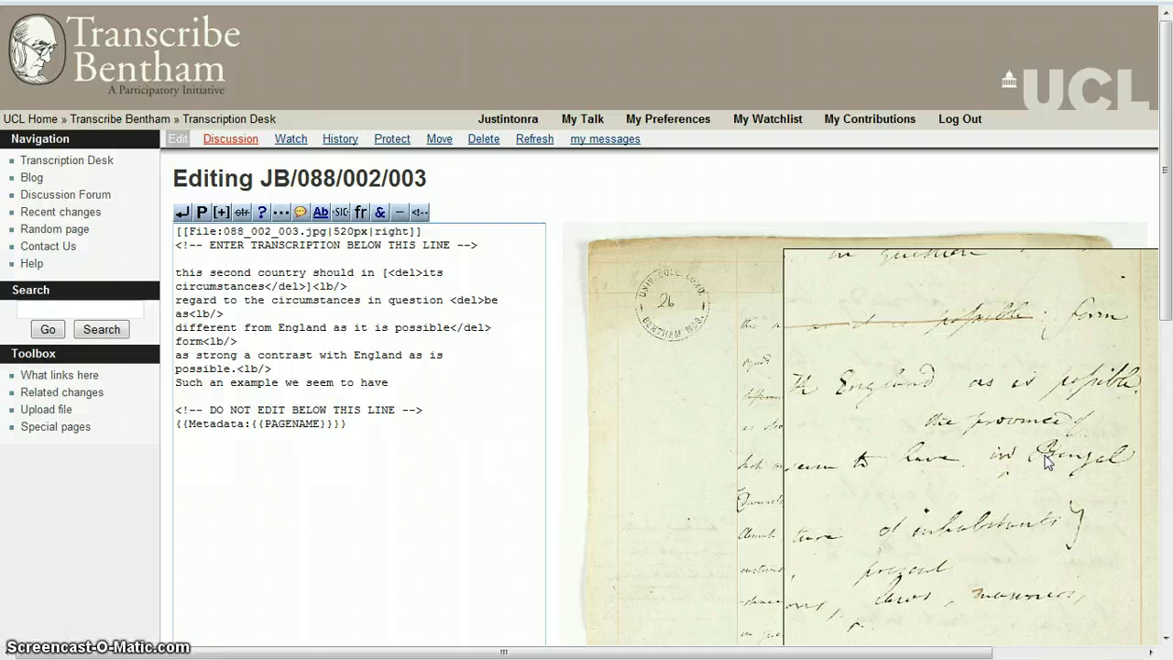
type("the")
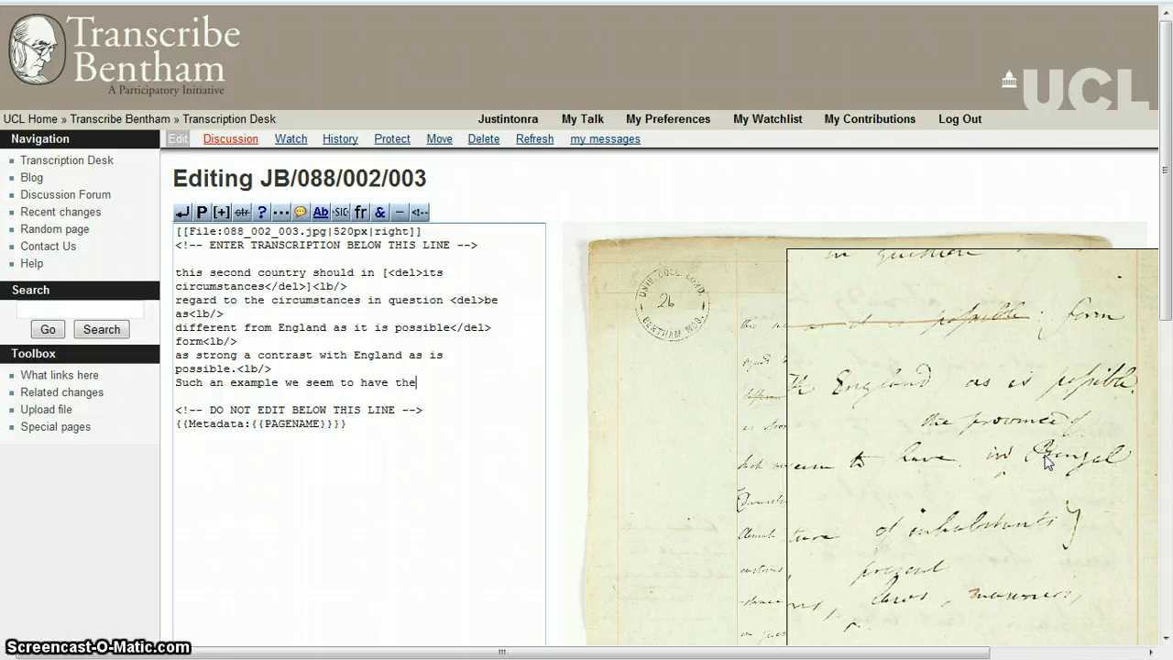
type(" promise")
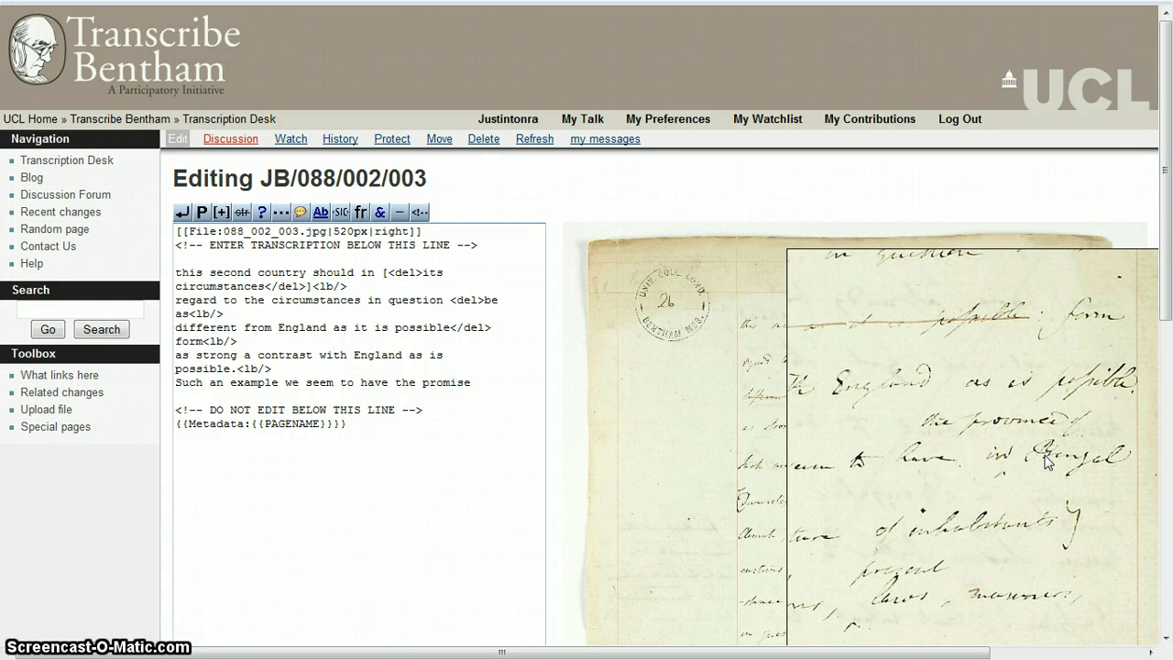
type(" of in Bengal")
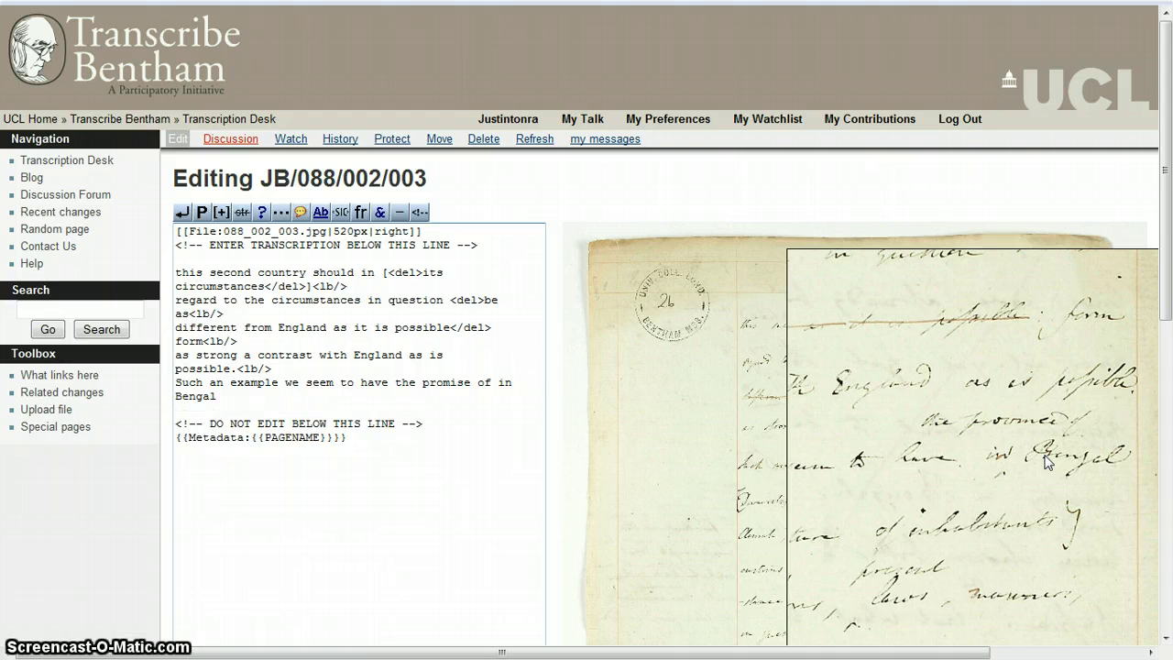
left_click(184, 214)
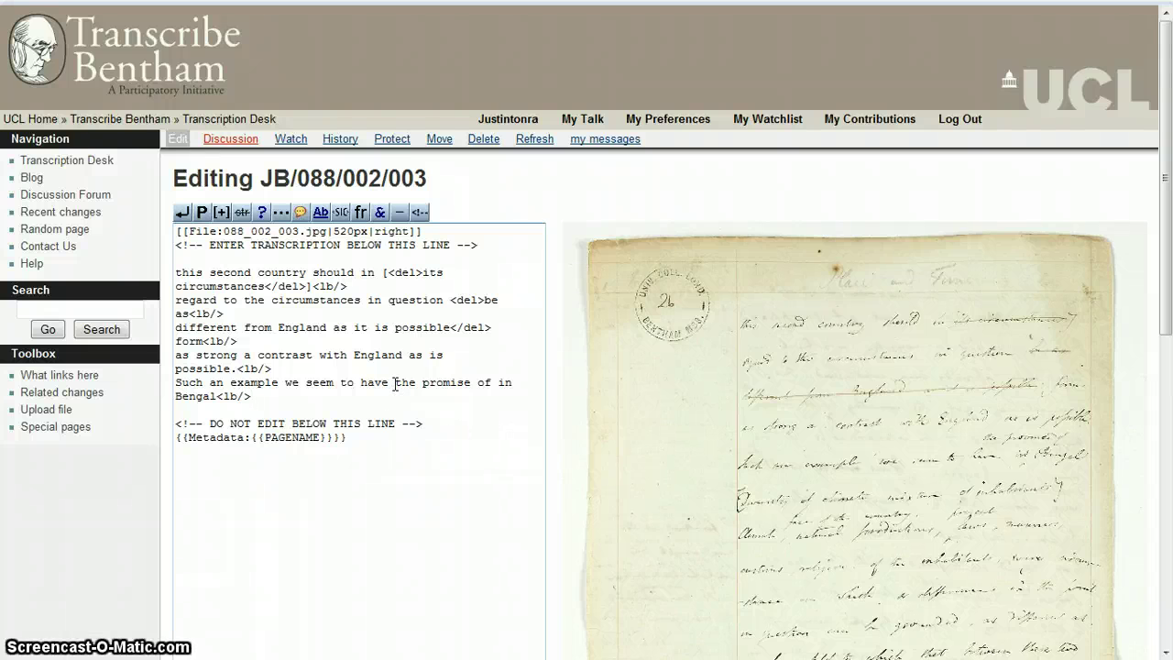
Mark "the promise of" in the fifth line as an addition
left_click_drag(396, 384, 487, 388)
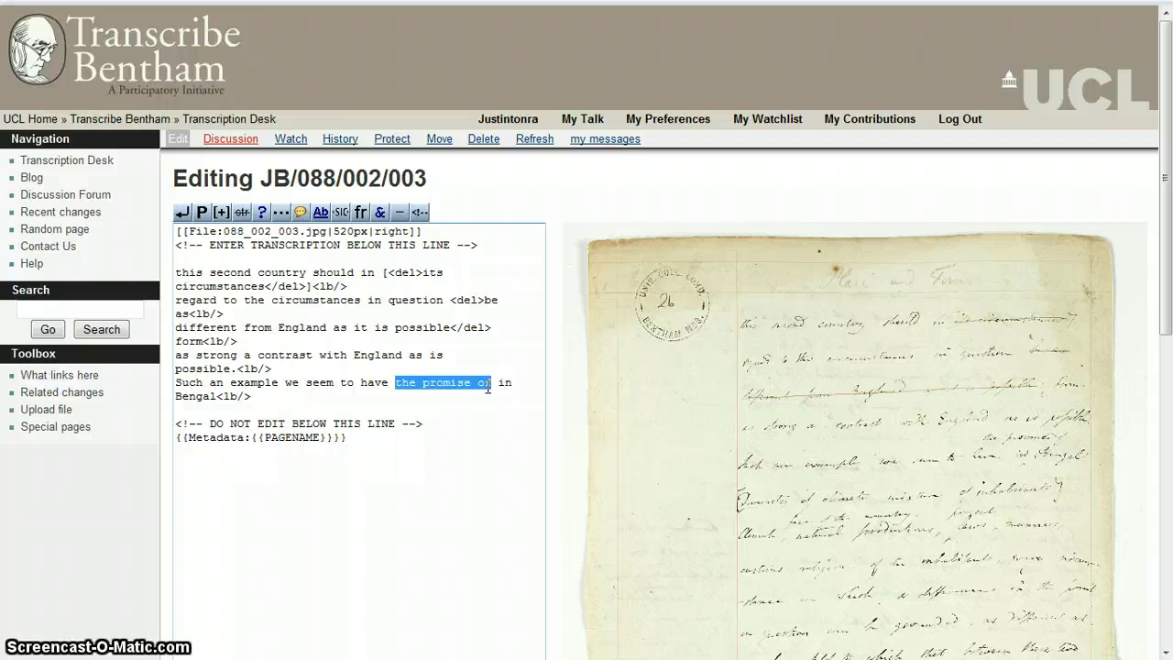
left_click(221, 214)
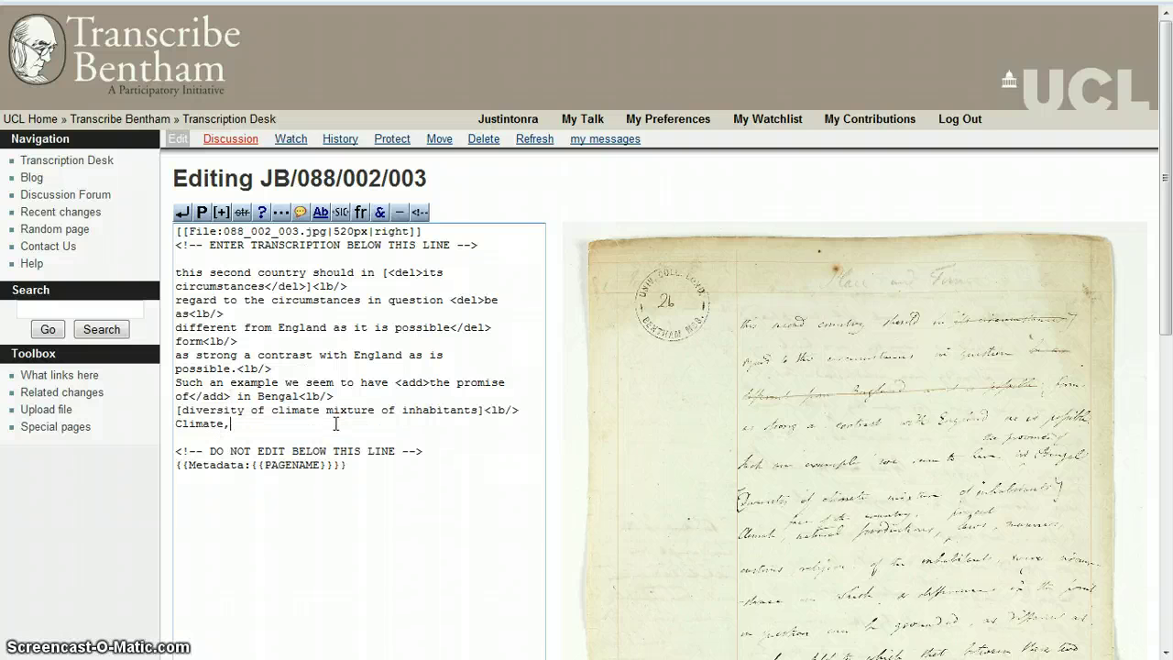
left_click(242, 424)
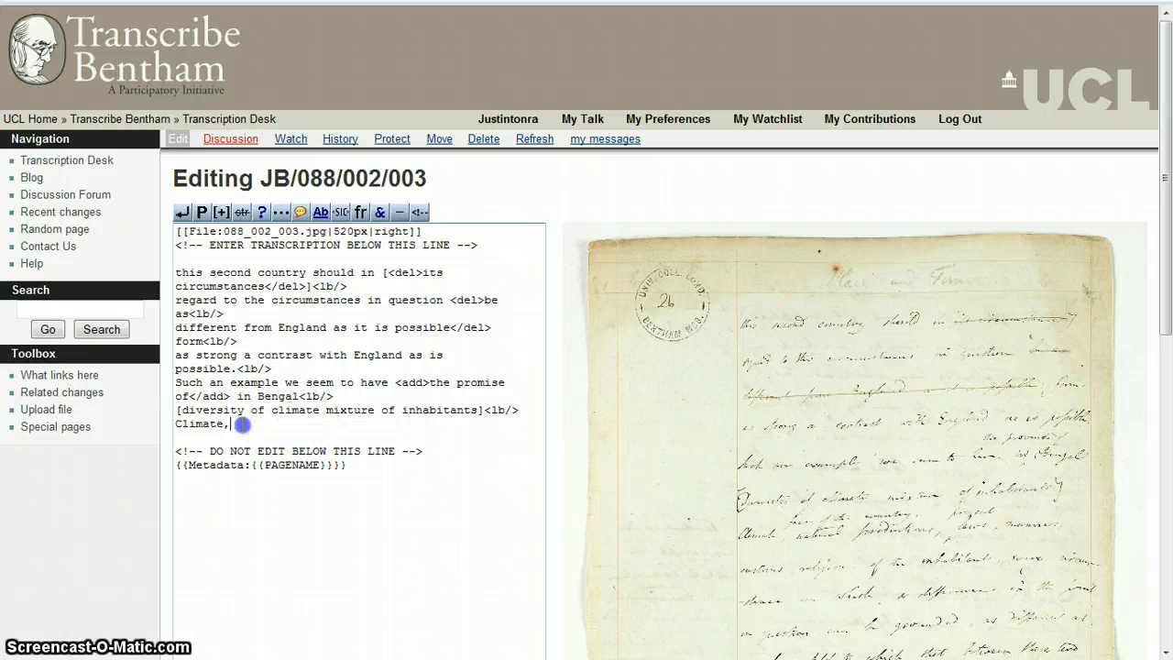
left_click_drag(242, 424, 174, 410)
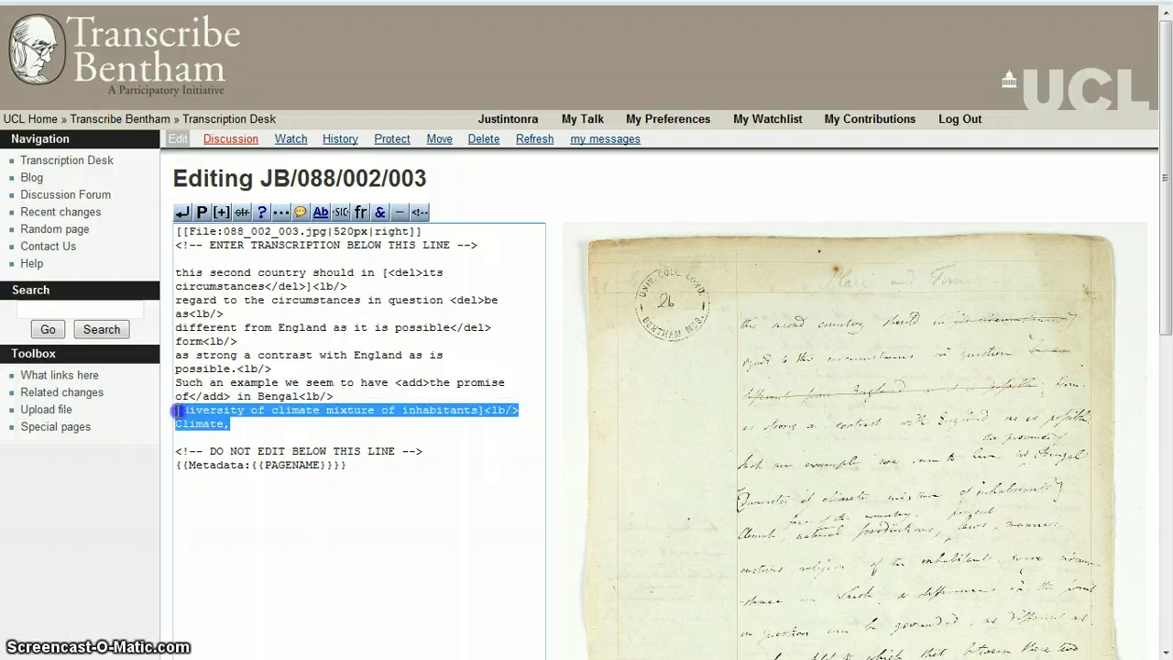
left_click(243, 428)
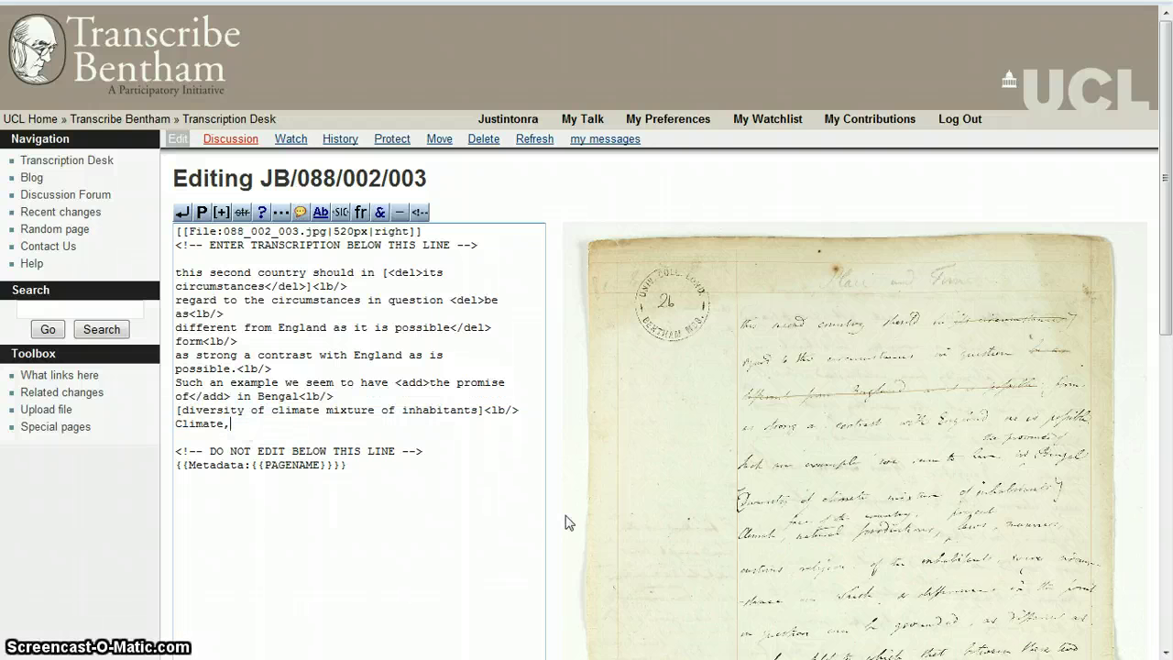
Insert the interlinear words "face of the country" as an addition after "Climate,"
left_click_drag(1168, 324, 1168, 356)
mouse_move(811, 440)
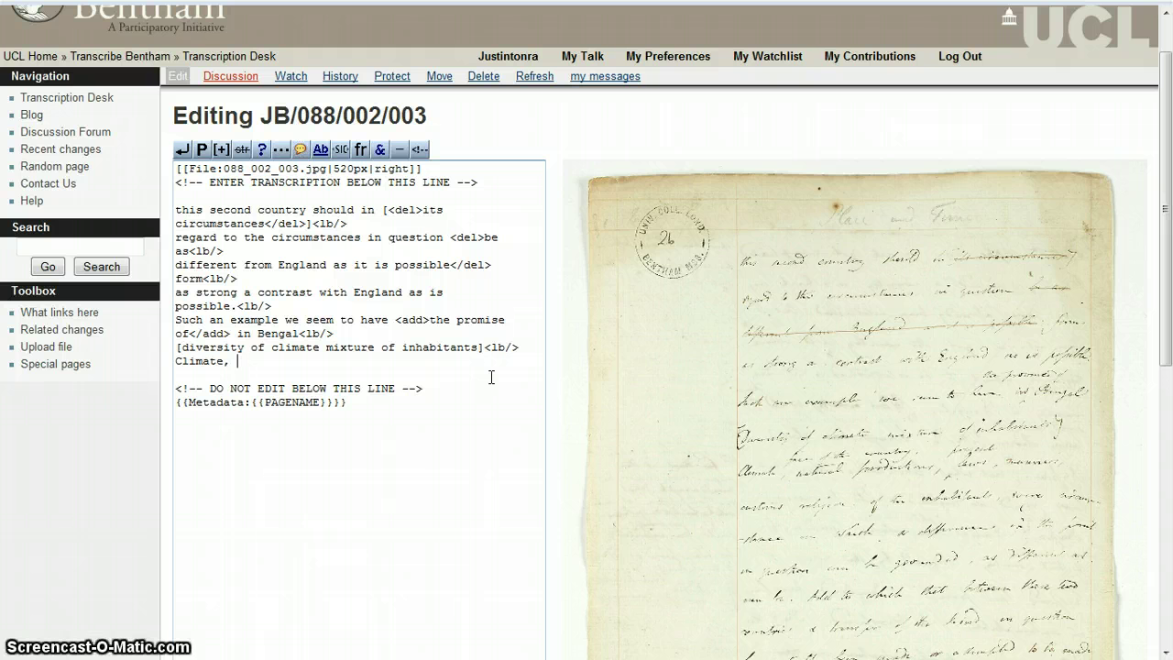
left_click(220, 149)
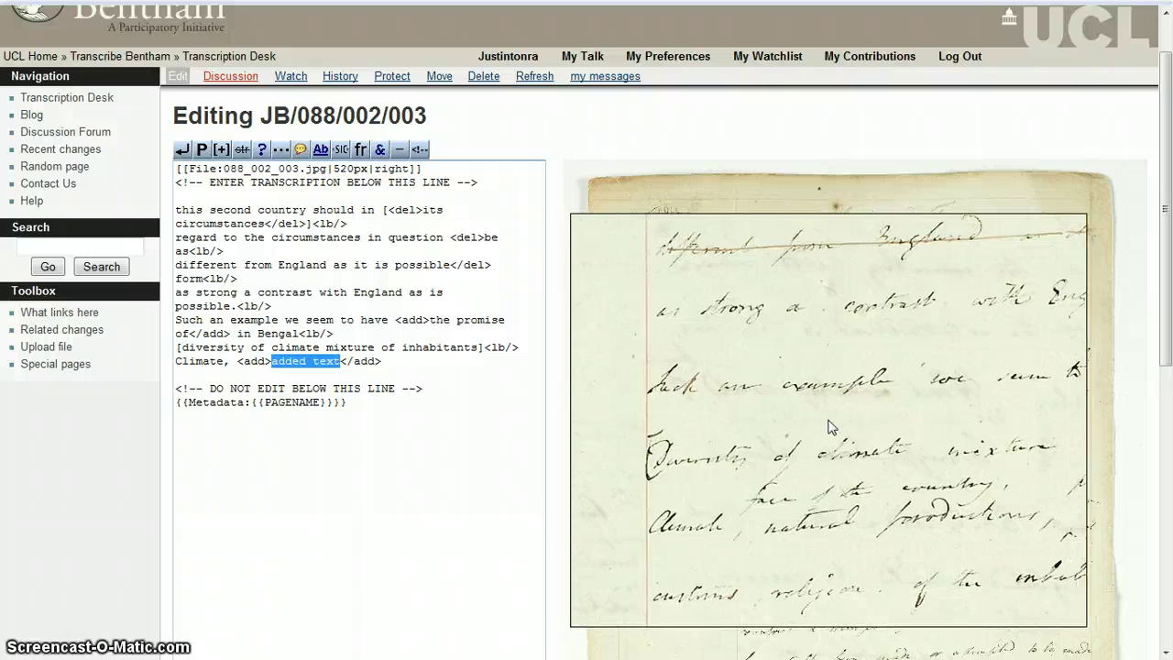
type("face of the ")
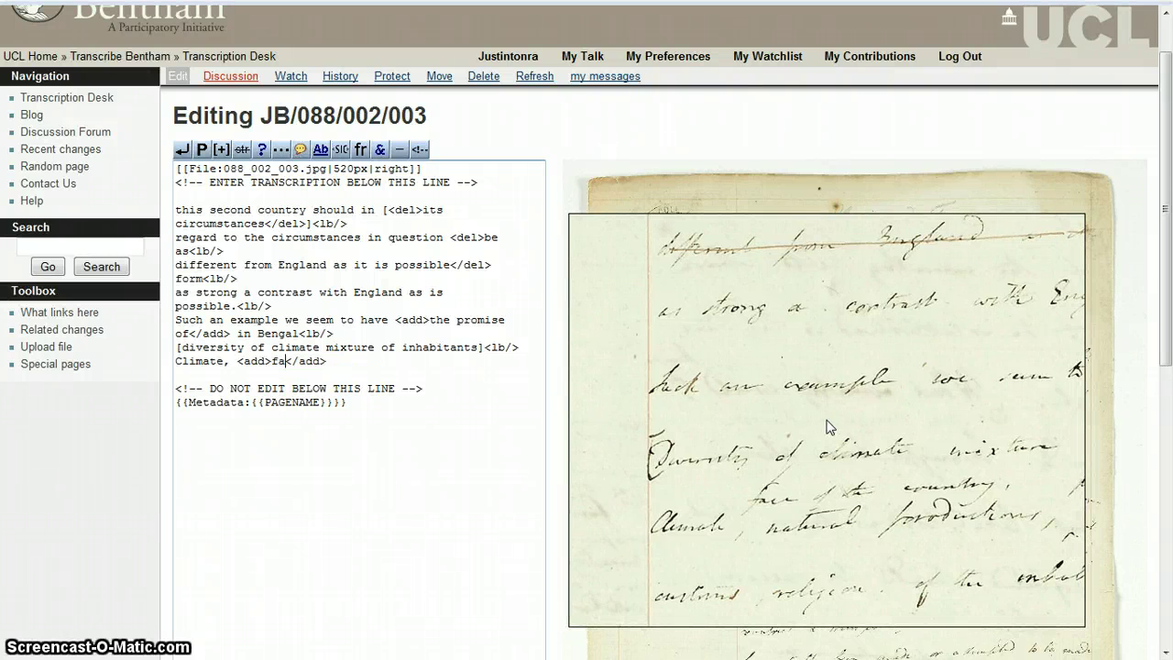
type("country")
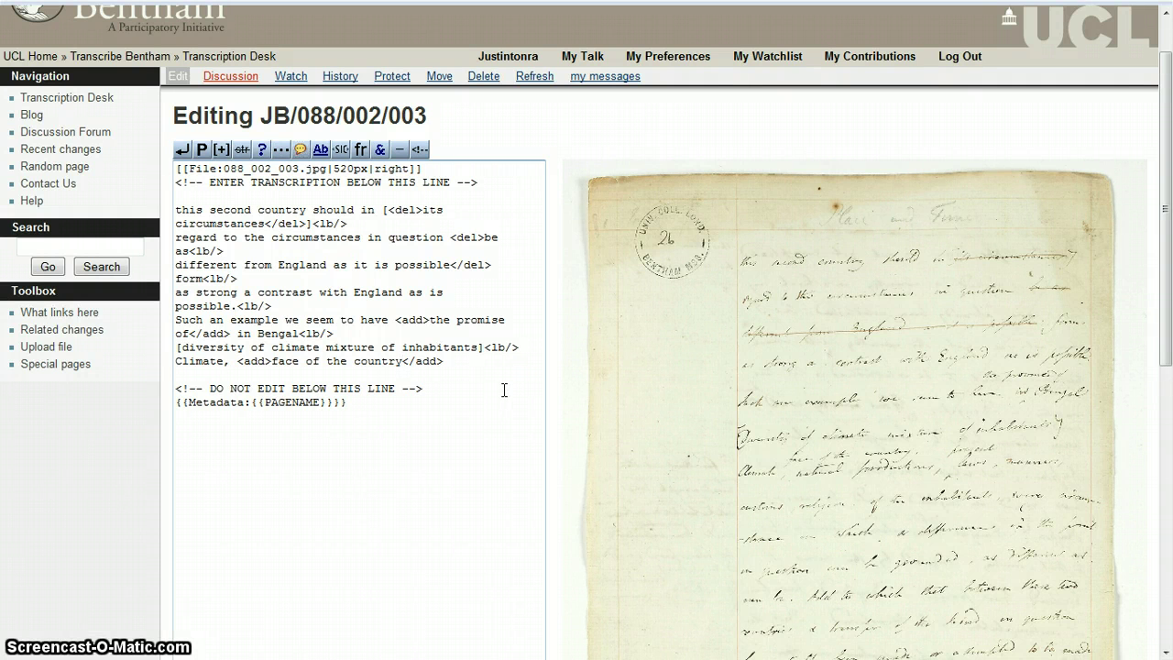
Mark the word "face" inside the addition as an unclear reading
double_click(281, 361)
left_click(278, 362)
left_click_drag(272, 362, 295, 363)
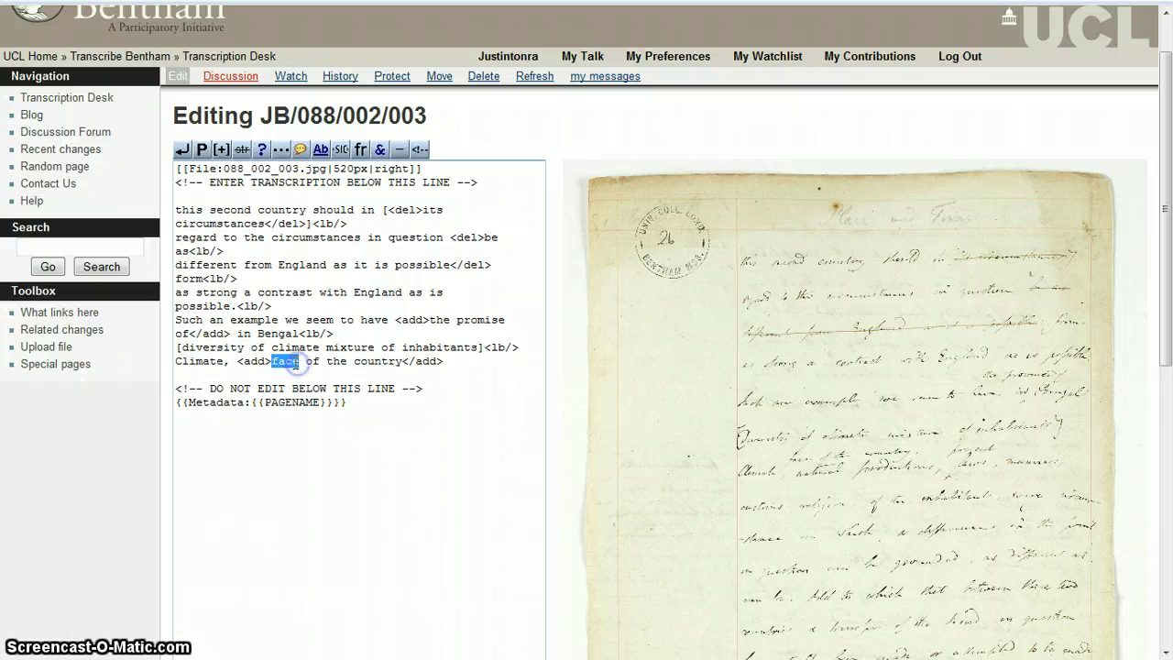
left_click(262, 151)
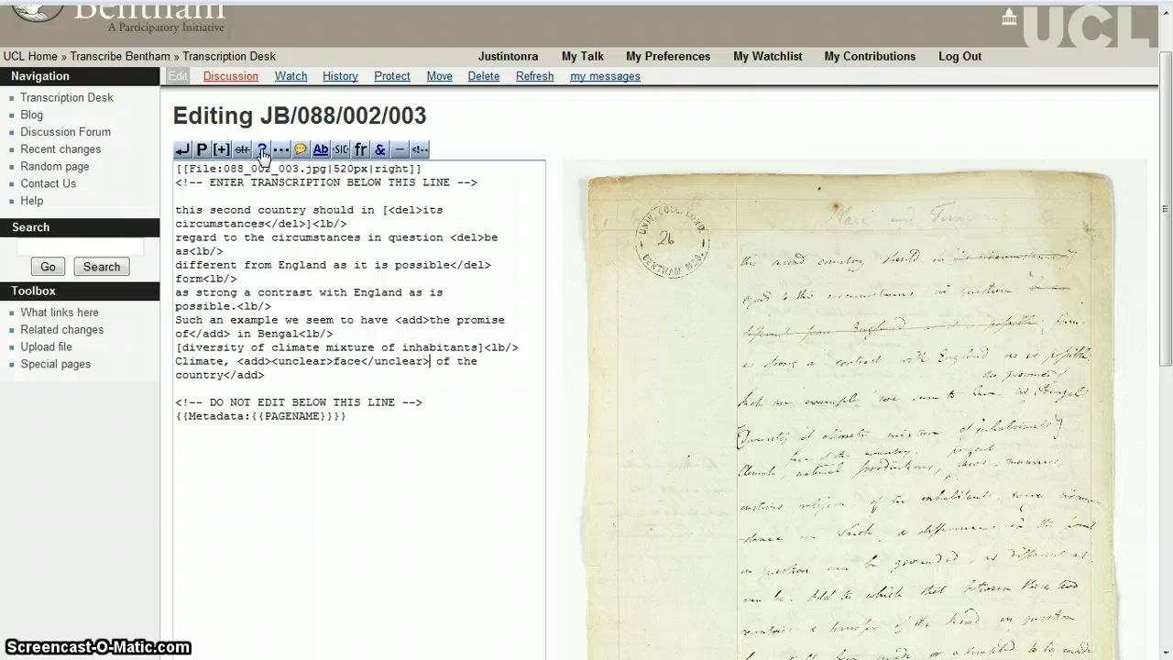
left_click(408, 374)
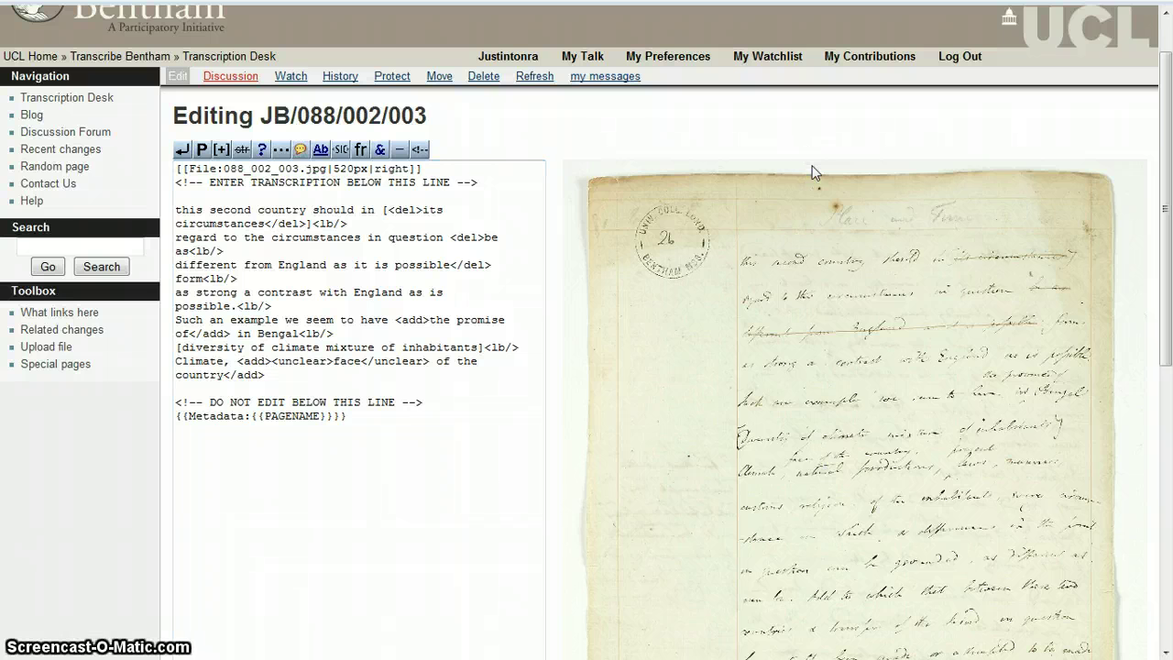
Continue the "Climate" line after the addition with "natural productions,"
mouse_move(769, 481)
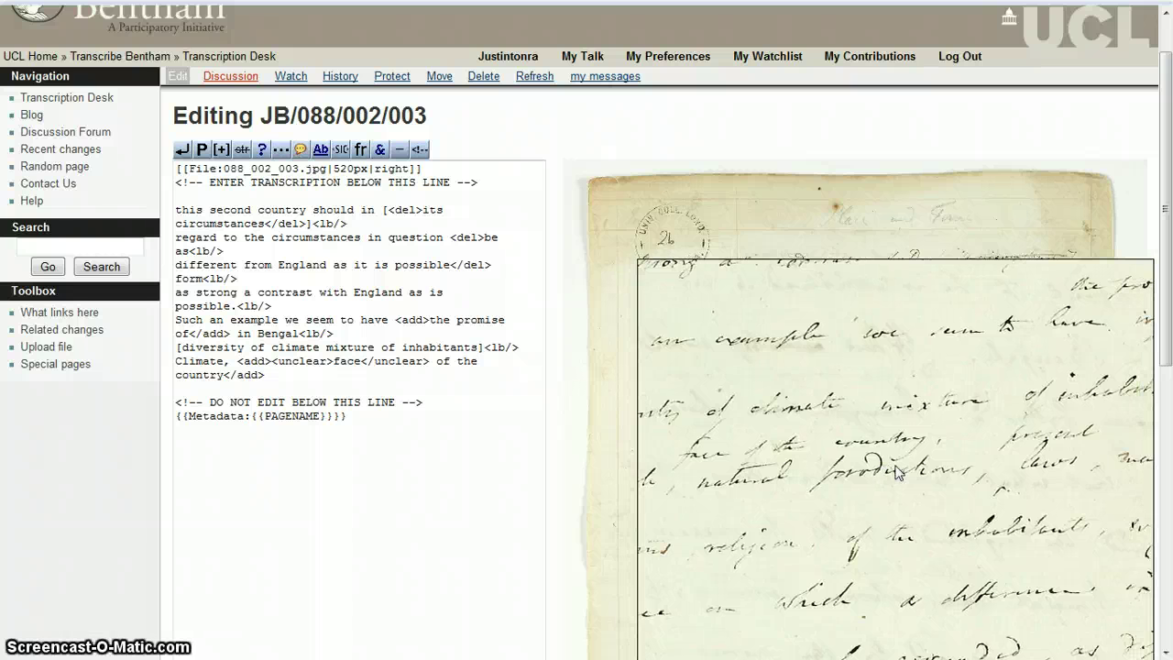
left_click(303, 375)
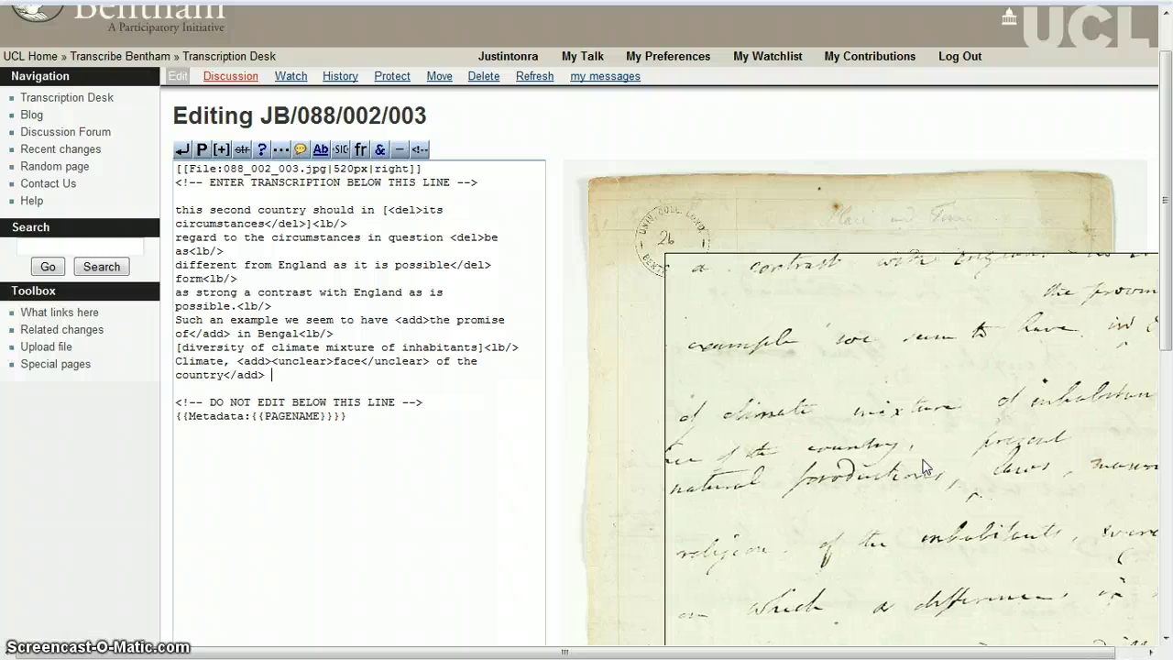
type("natural ")
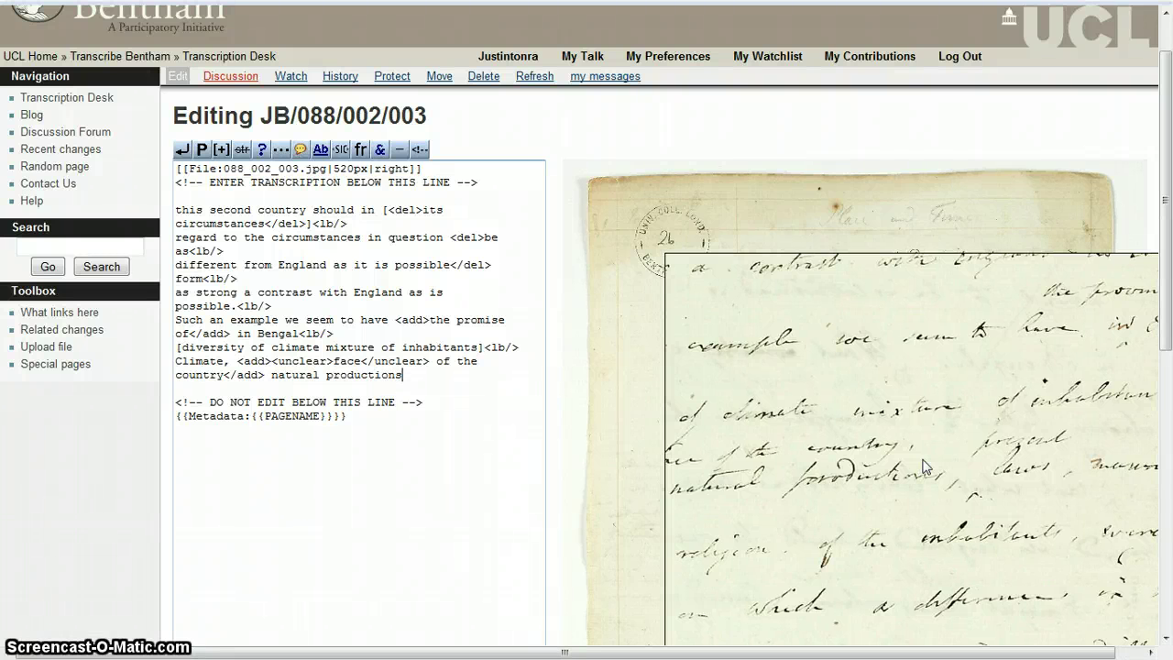
type("productions,")
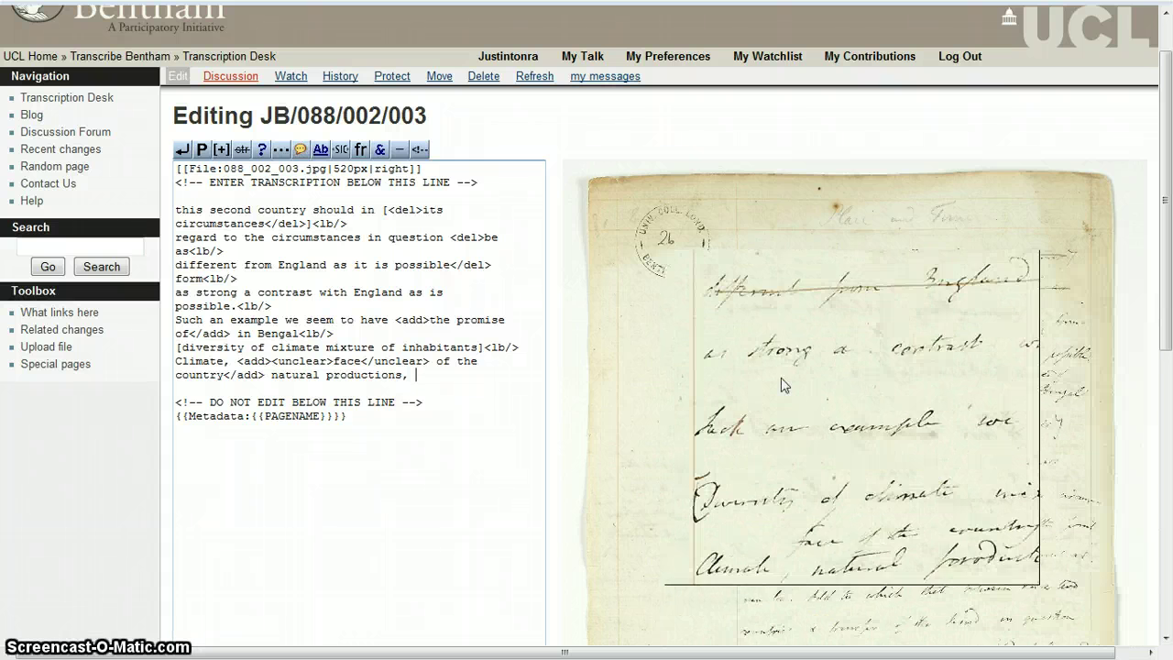
Insert "present" as an addition, followed by "laws, manners,", and end the line with a line break tag
left_click(221, 151)
type("present</add>")
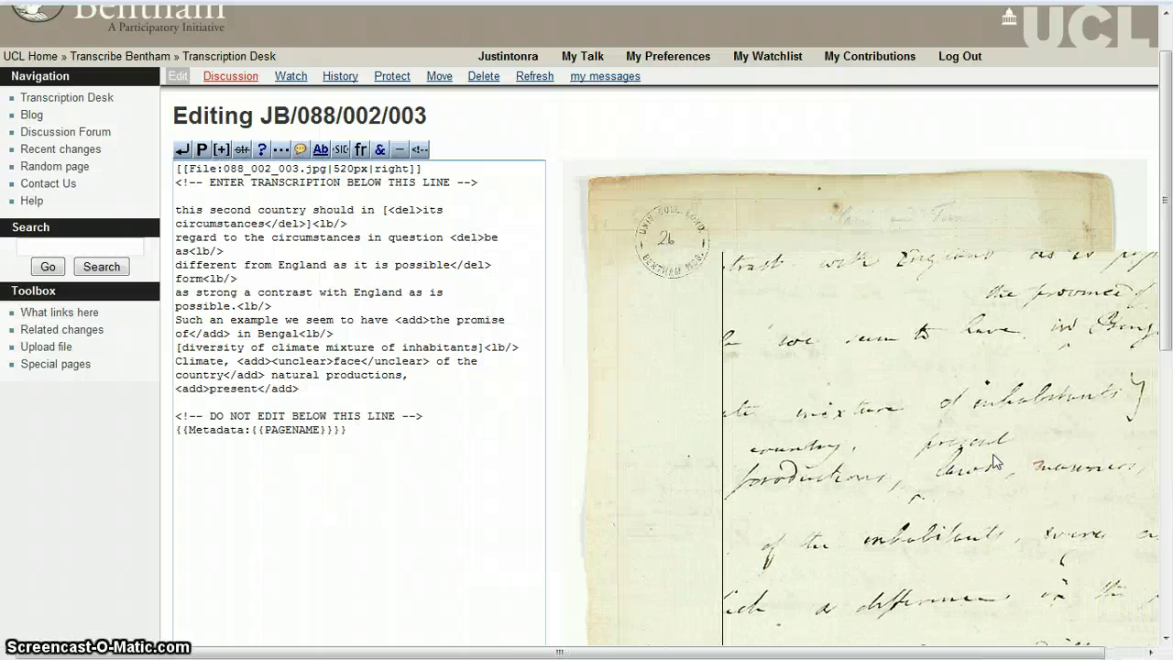
type(" laws, manners,")
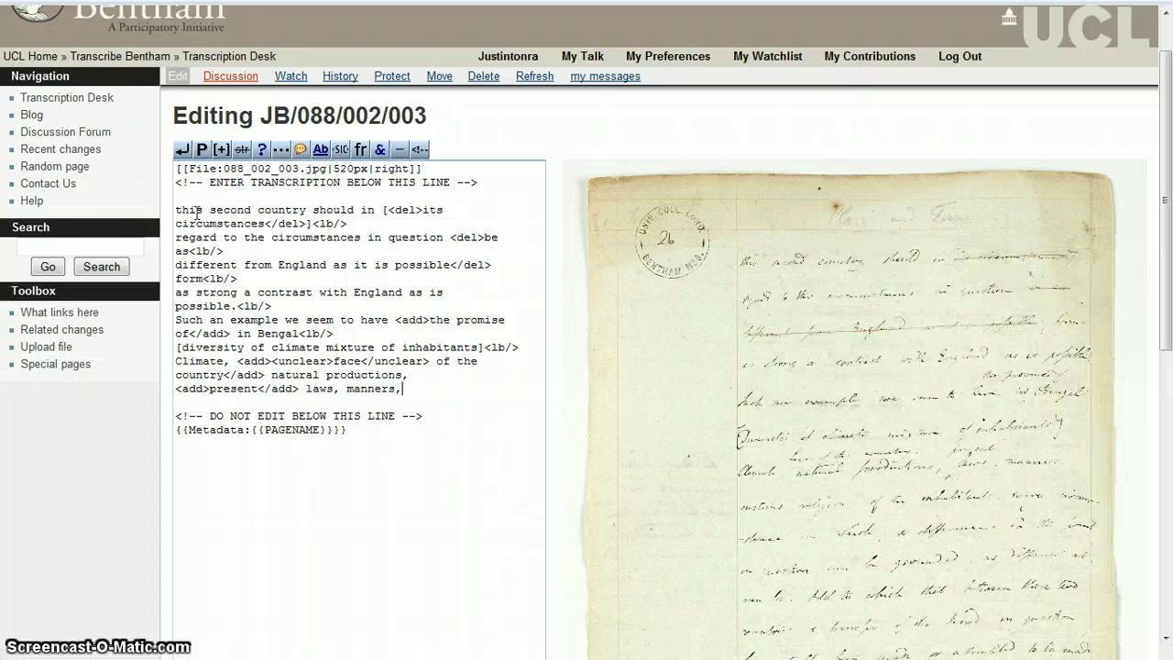
left_click(183, 151)
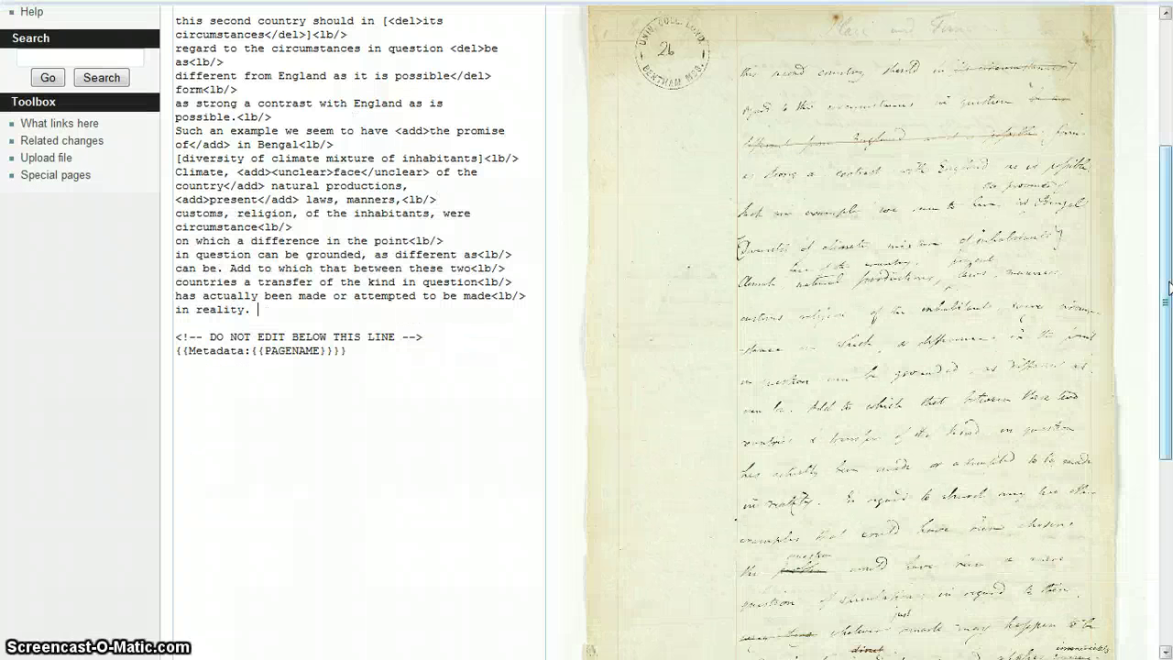
Continue the last line after "in reality." with "In regard to any two other"
left_click_drag(1168, 285, 1167, 325)
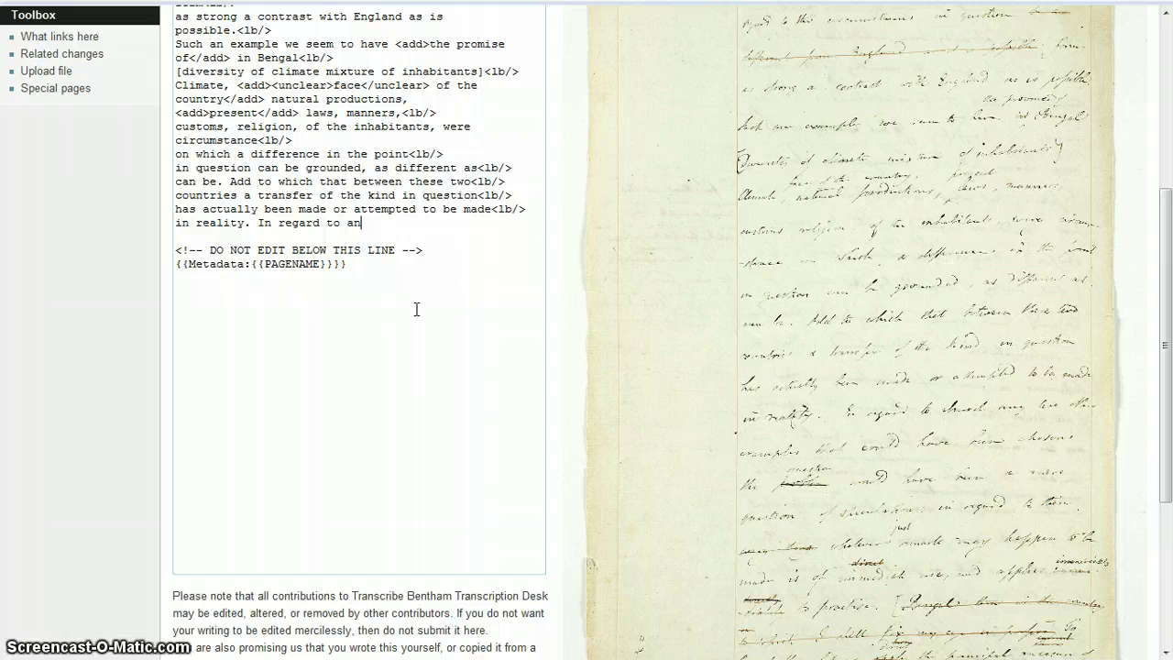
type("any two other")
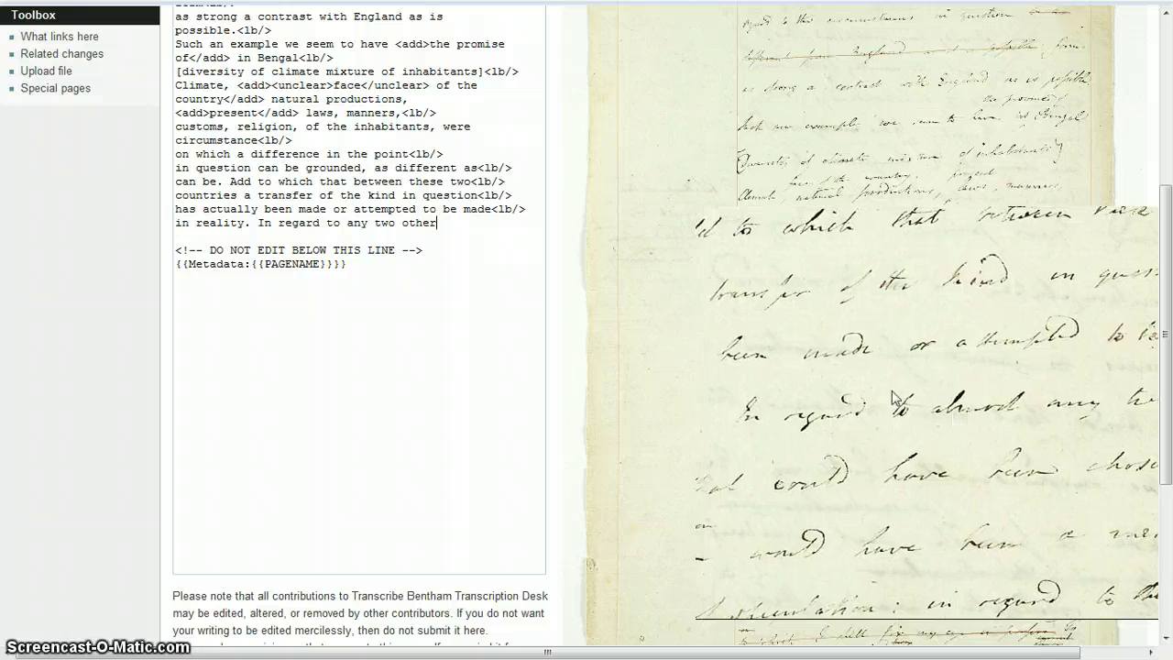
Insert a gap tag for the illegible word between "In regard to" and "any two other", and end the line with a line break tag
left_click(340, 223)
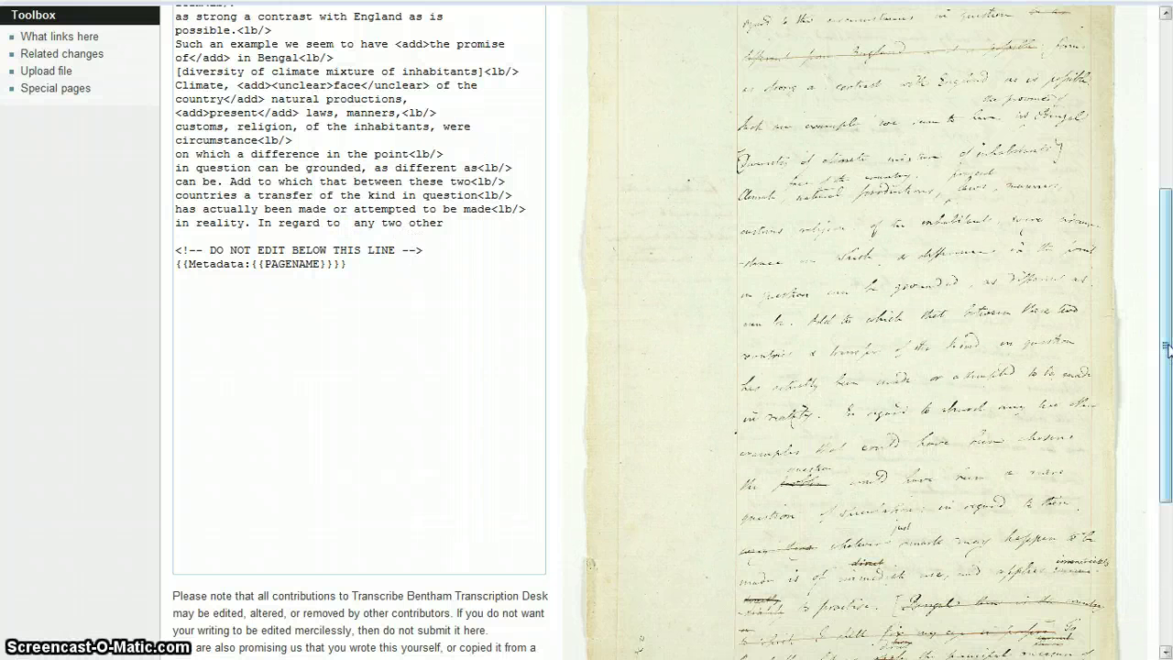
scroll(1166, 249, "up", 3)
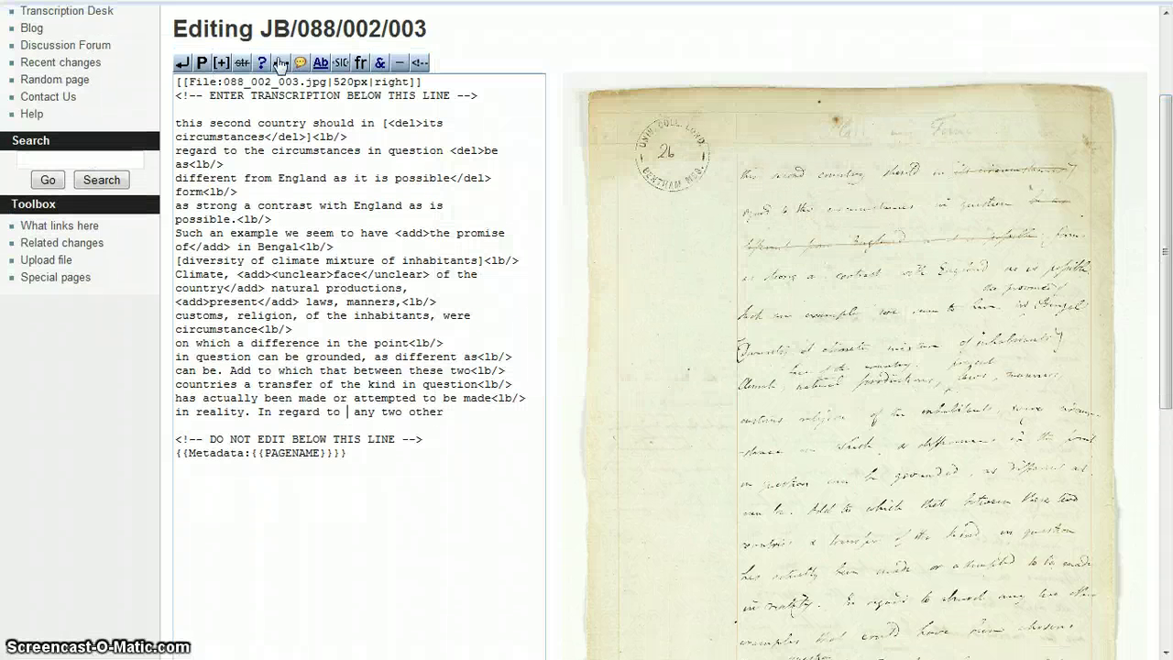
left_click(280, 63)
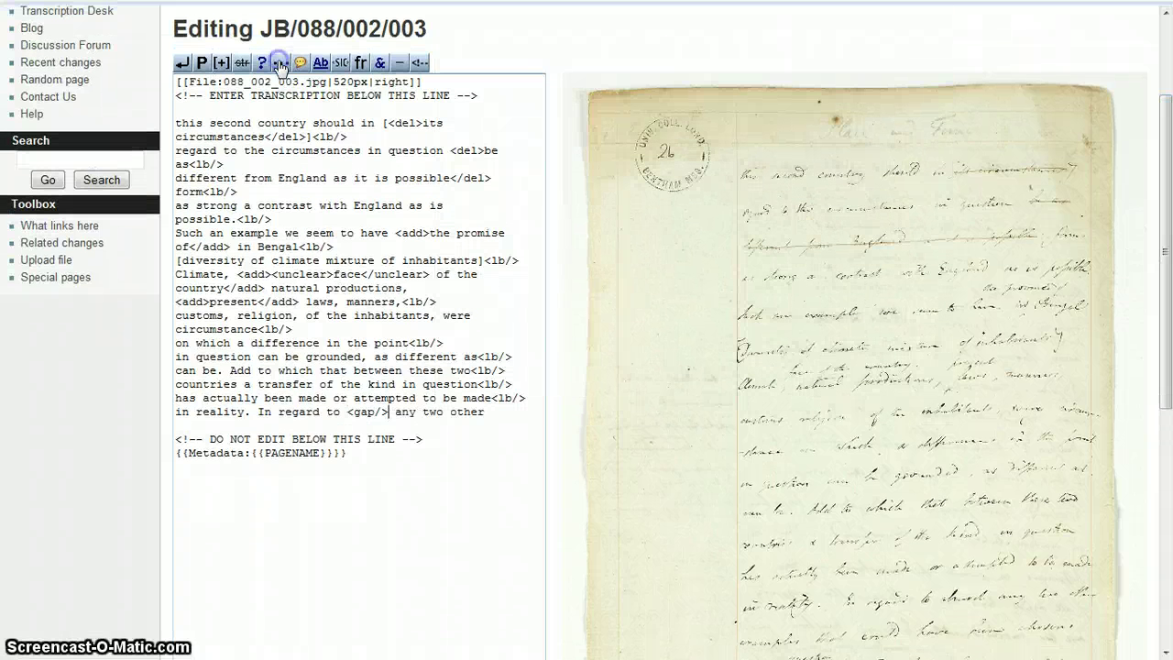
left_click(505, 417)
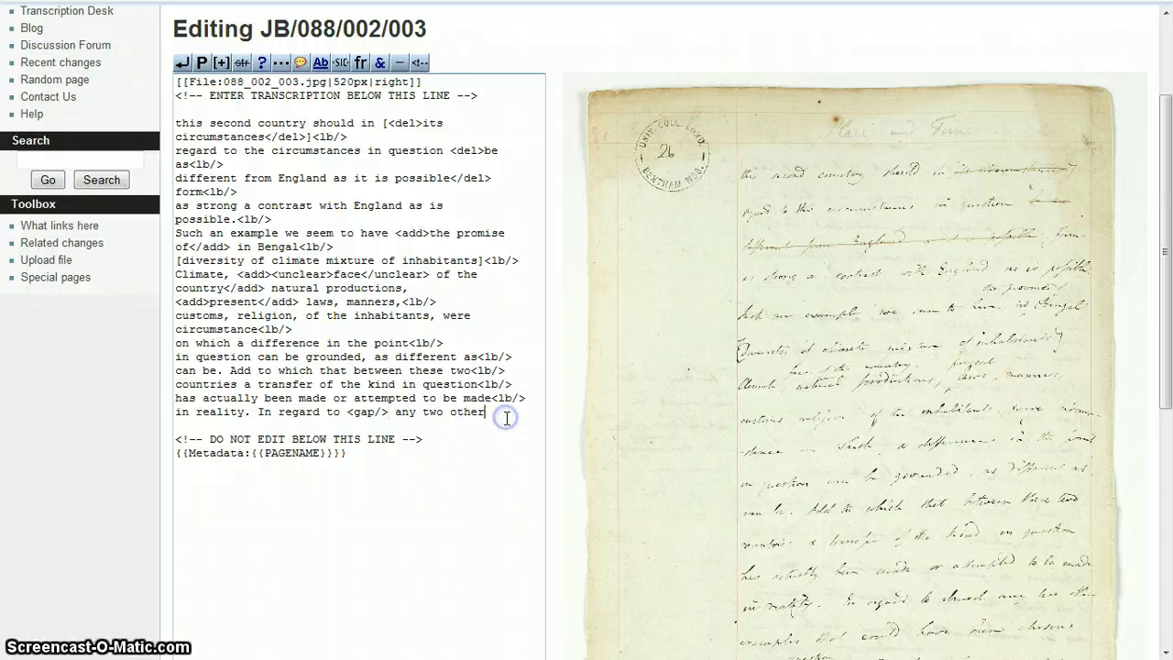
left_click(182, 64)
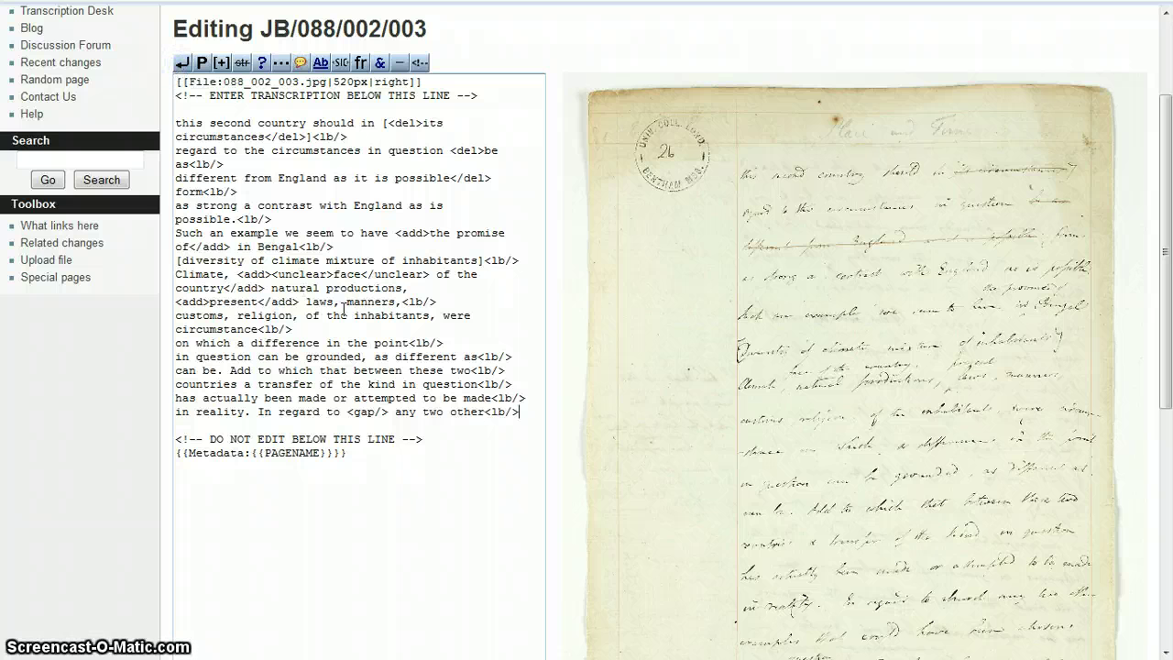
Add the word "hello" on a separate line below the transcription and mark it as a paragraph
key("Return")
key("Return")
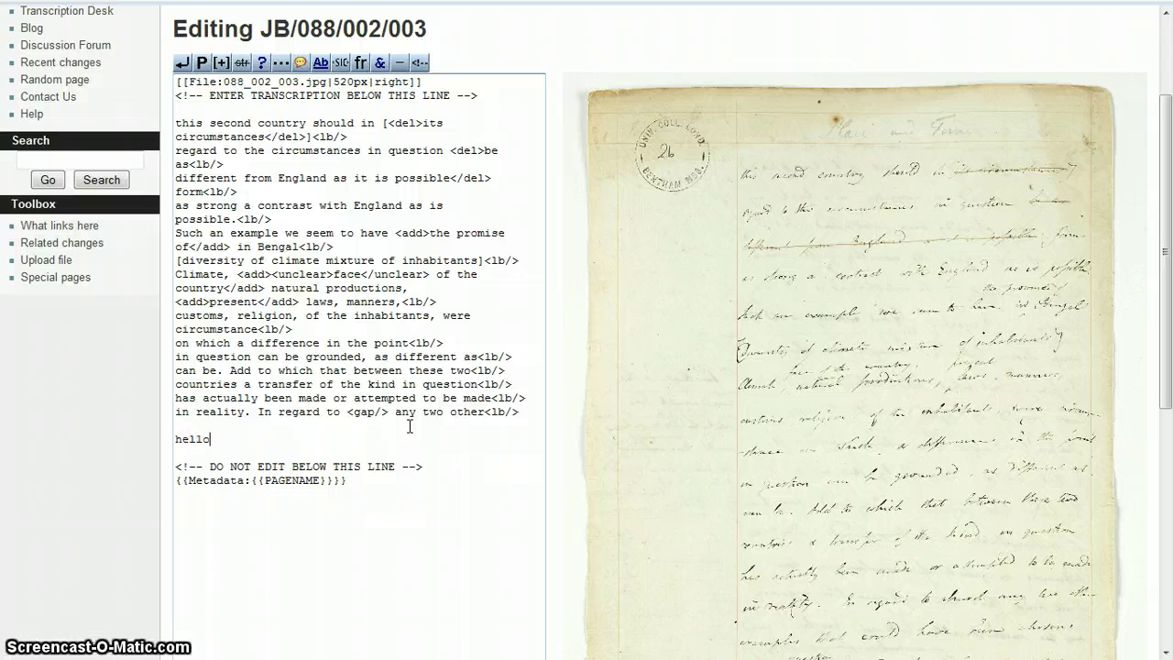
double_click(188, 437)
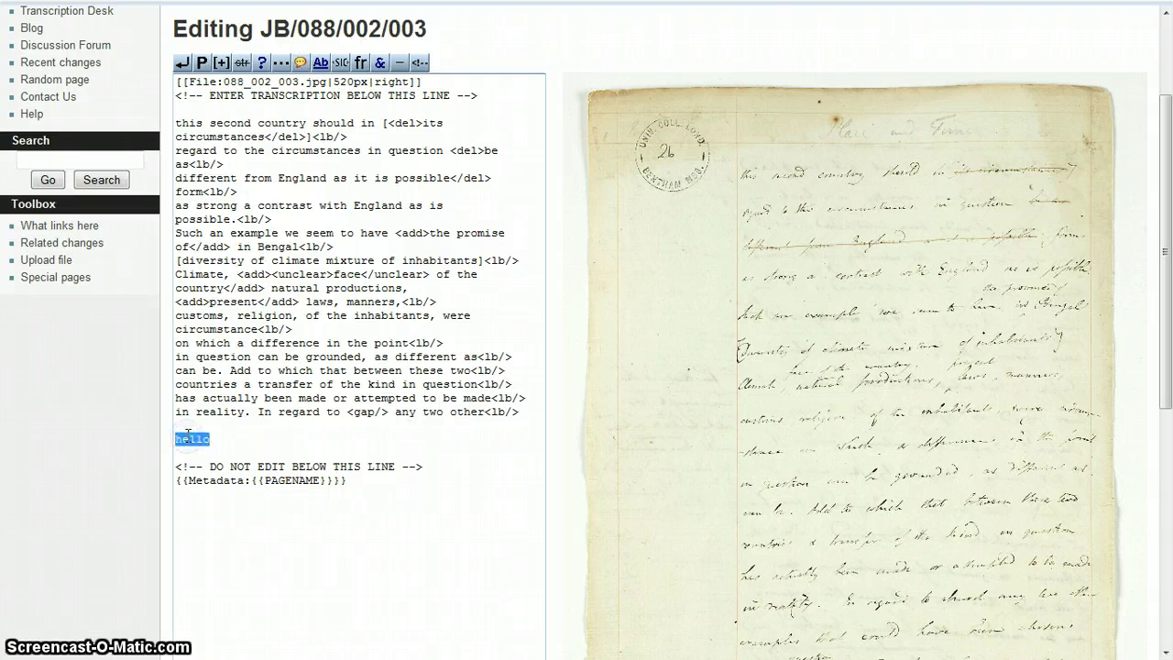
left_click(201, 65)
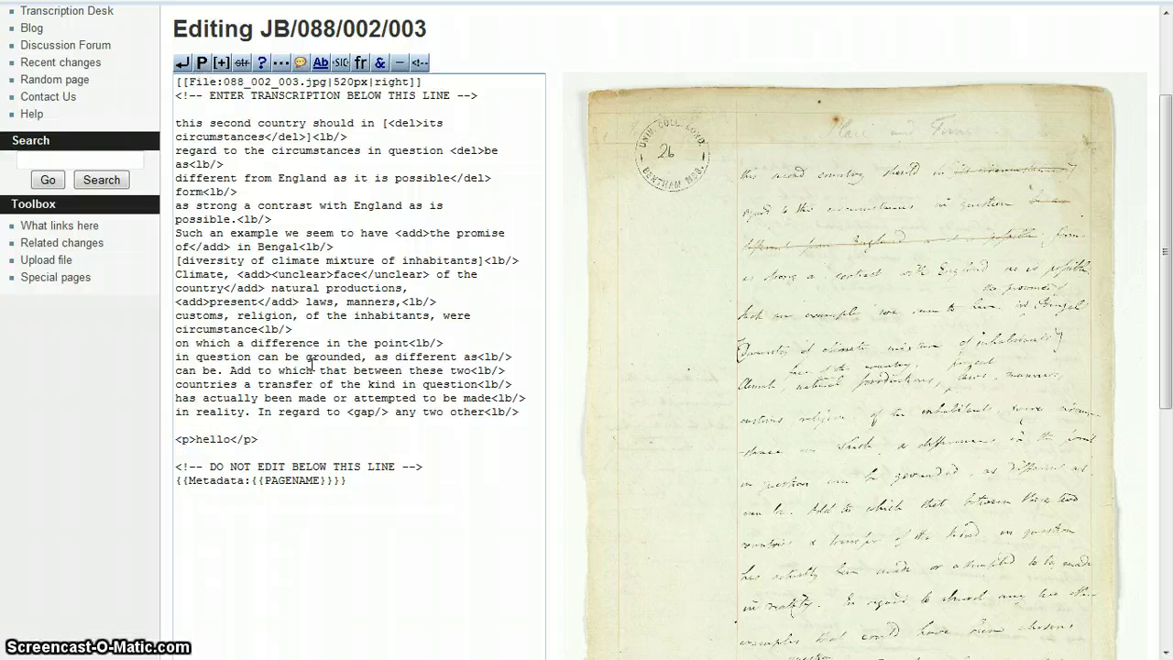
Delete the tagged "hello" line and insert a new paragraph tag pair in its place, with "hello" as its text
left_click_drag(299, 440, 174, 444)
key("Delete")
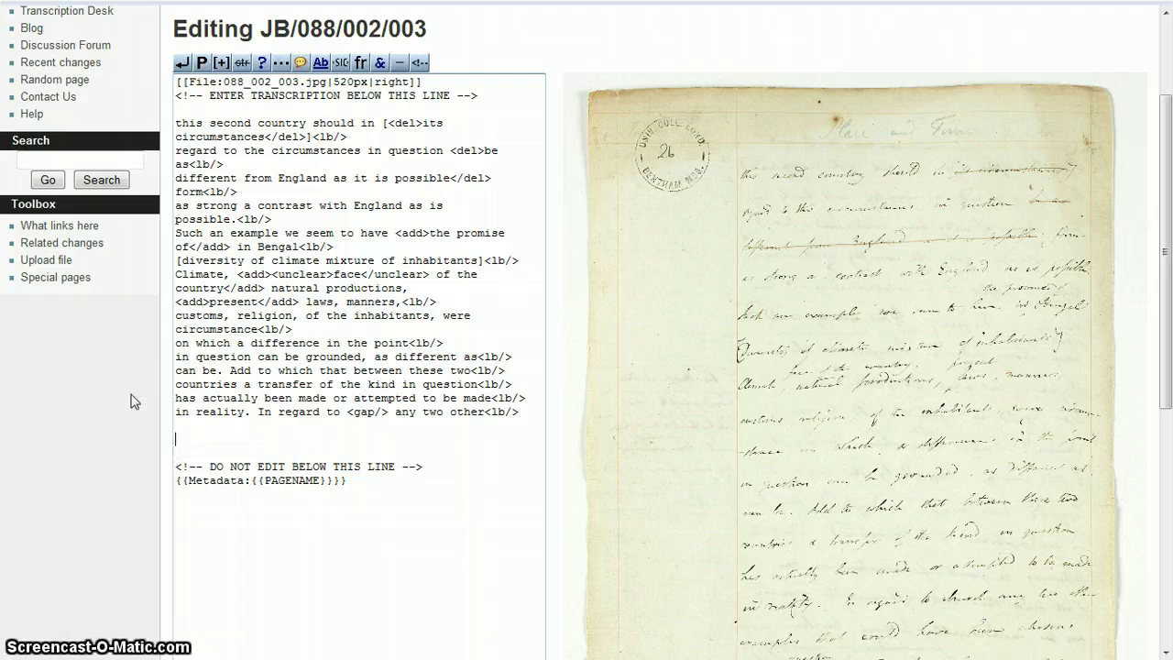
left_click(202, 64)
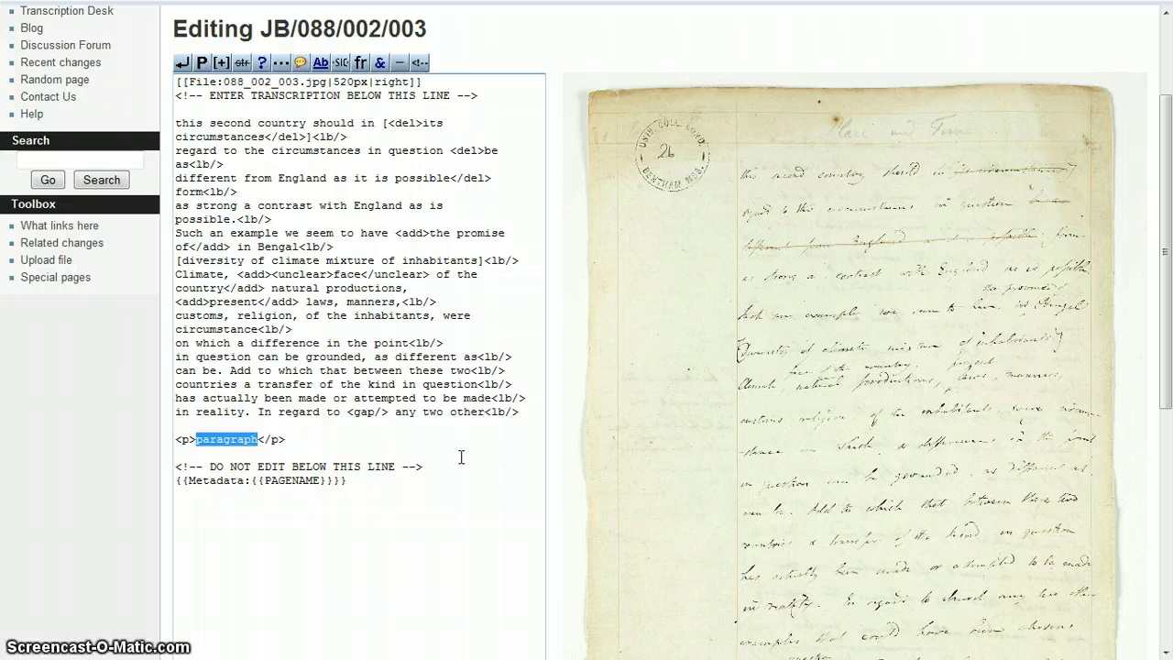
type("hello")
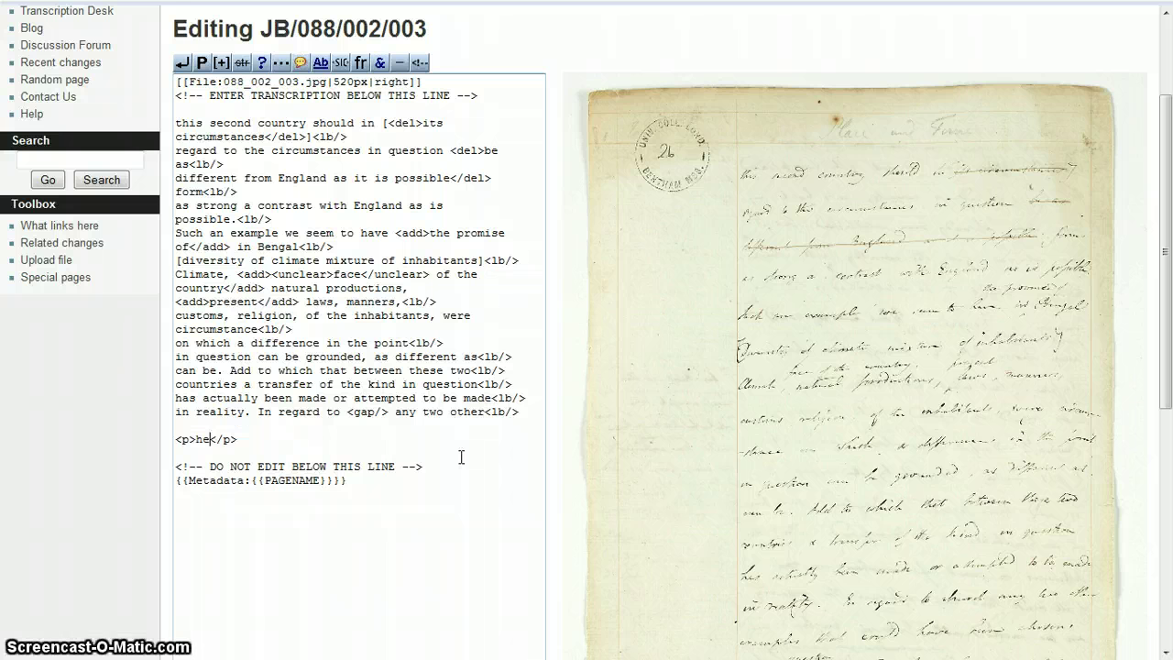